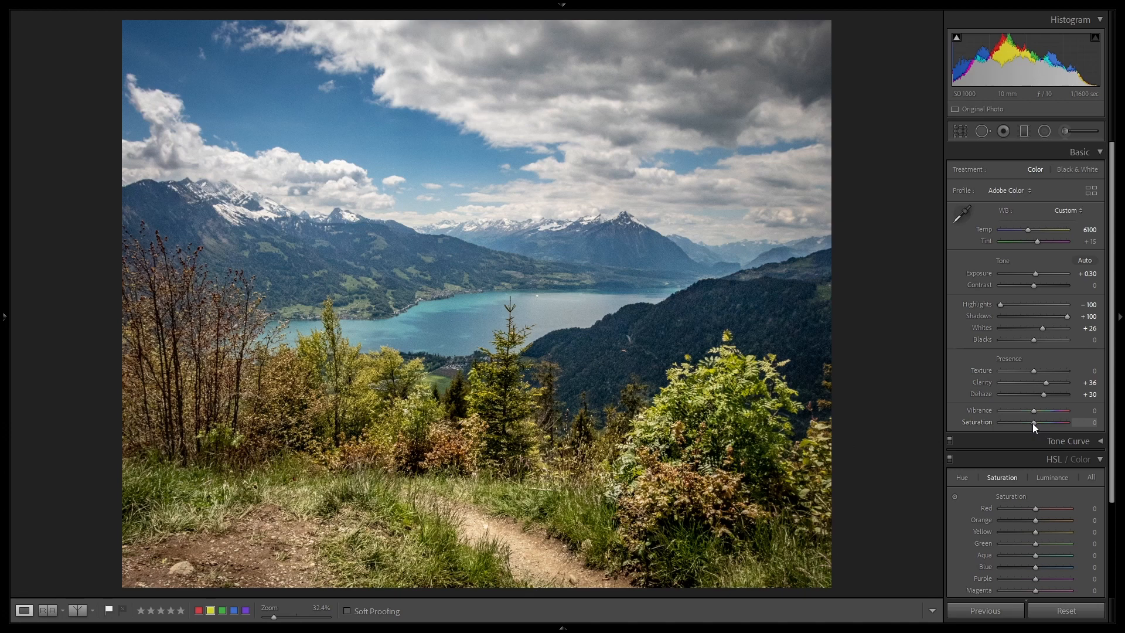
Step: Set the landscape photo's Vibrance to +37 and its overall Saturation to +18
drag(1033, 423, 1101, 427)
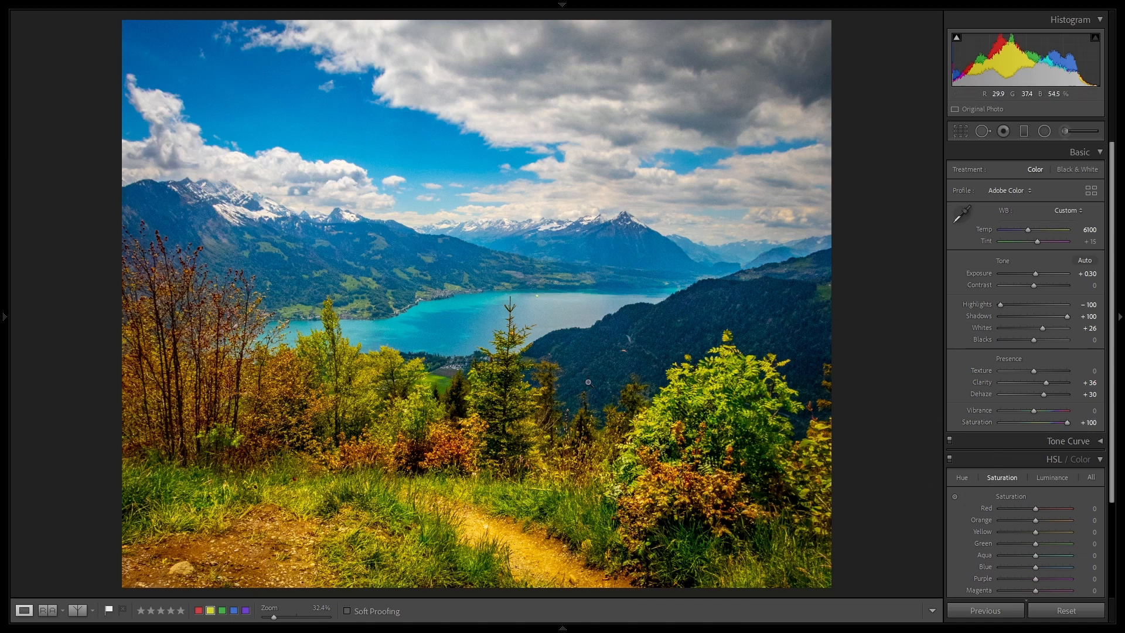
double_click(1068, 422)
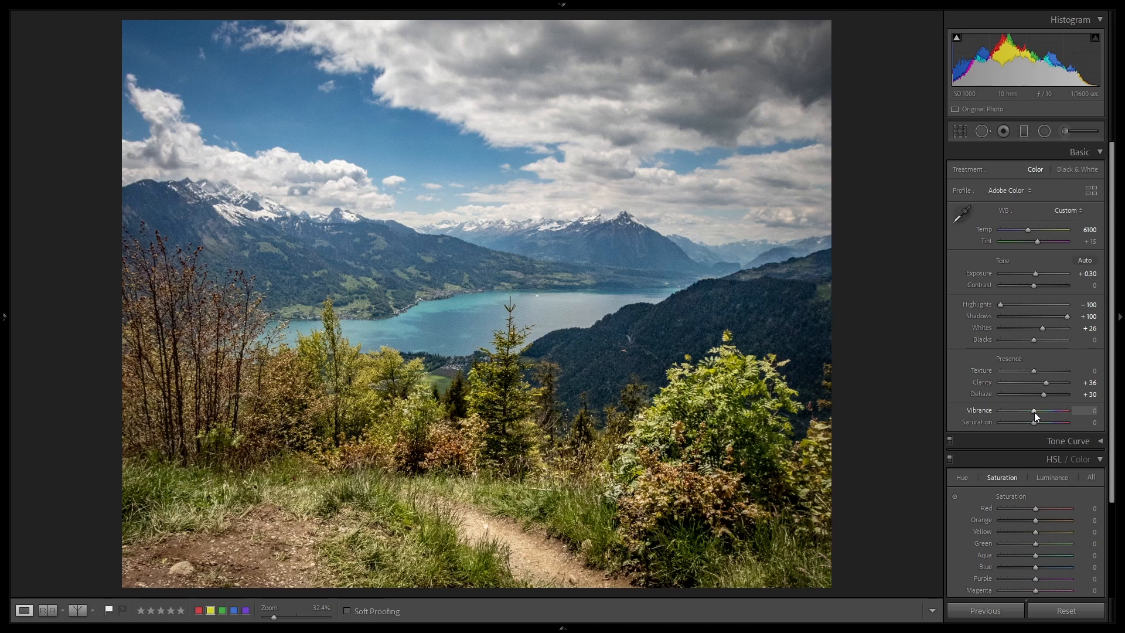
mouse_move(1035, 413)
mouse_down()
mouse_move(1122, 422)
mouse_move(1041, 424)
mouse_up()
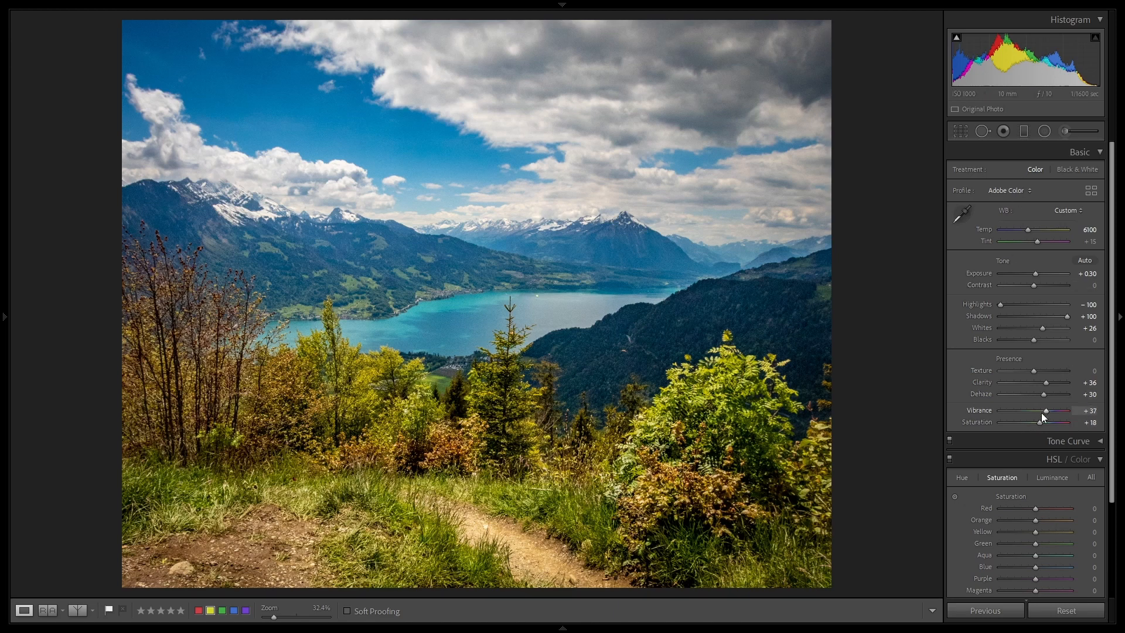
Step: Set the HSL saturation values to Aqua +100, Blue -27, Green -15, Yellow +18 and Orange +15
scroll(1036, 498, down, 1)
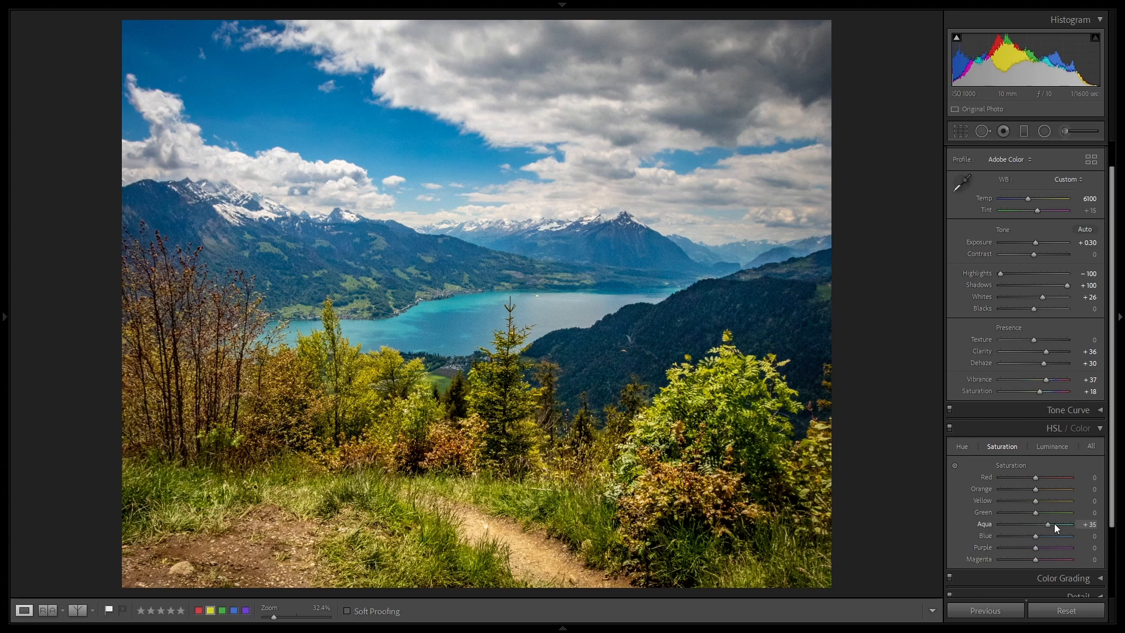
drag(1055, 527, 1109, 526)
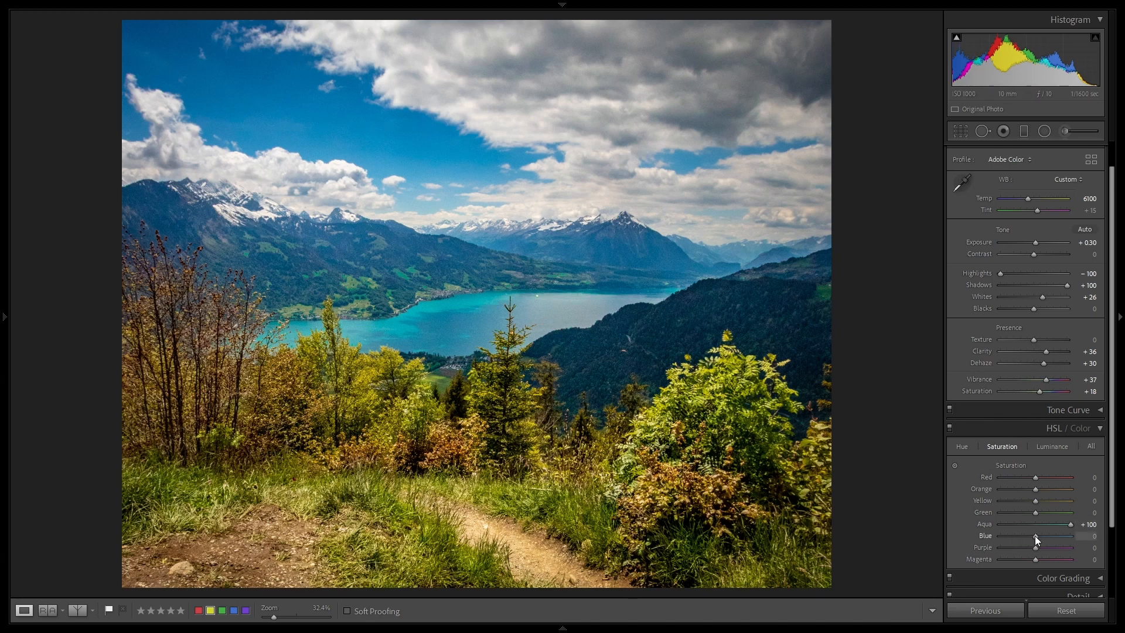
drag(1035, 536, 1025, 539)
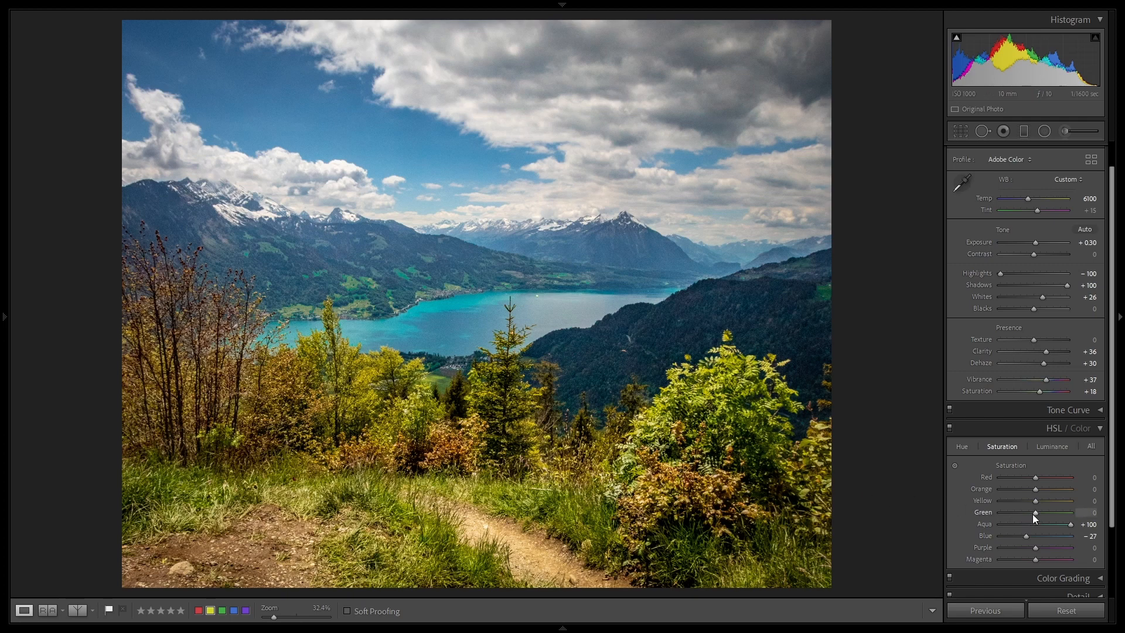
mouse_move(1035, 513)
mouse_down()
mouse_move(1016, 514)
mouse_move(1051, 518)
mouse_move(1031, 520)
mouse_up()
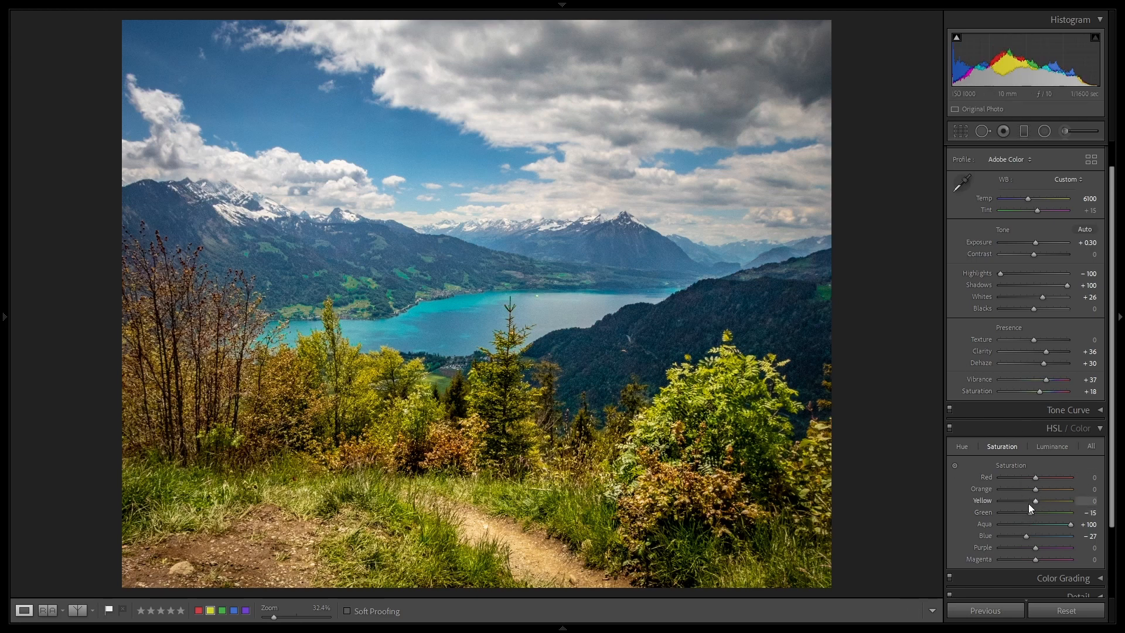
mouse_move(1037, 501)
mouse_down()
mouse_move(975, 500)
mouse_move(1114, 518)
mouse_move(1035, 506)
mouse_move(1079, 492)
mouse_move(1000, 488)
mouse_move(1073, 489)
mouse_move(1042, 488)
mouse_up()
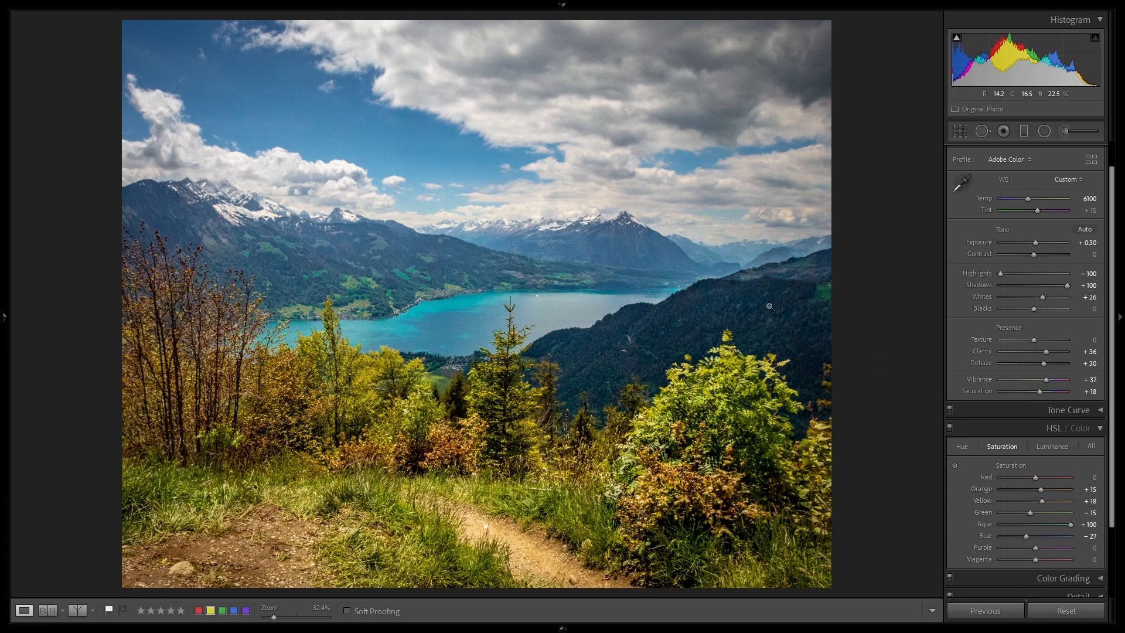
Step: Compare the edited lake photo with its reference version side by side and reduce the overall Saturation to +12
click(47, 612)
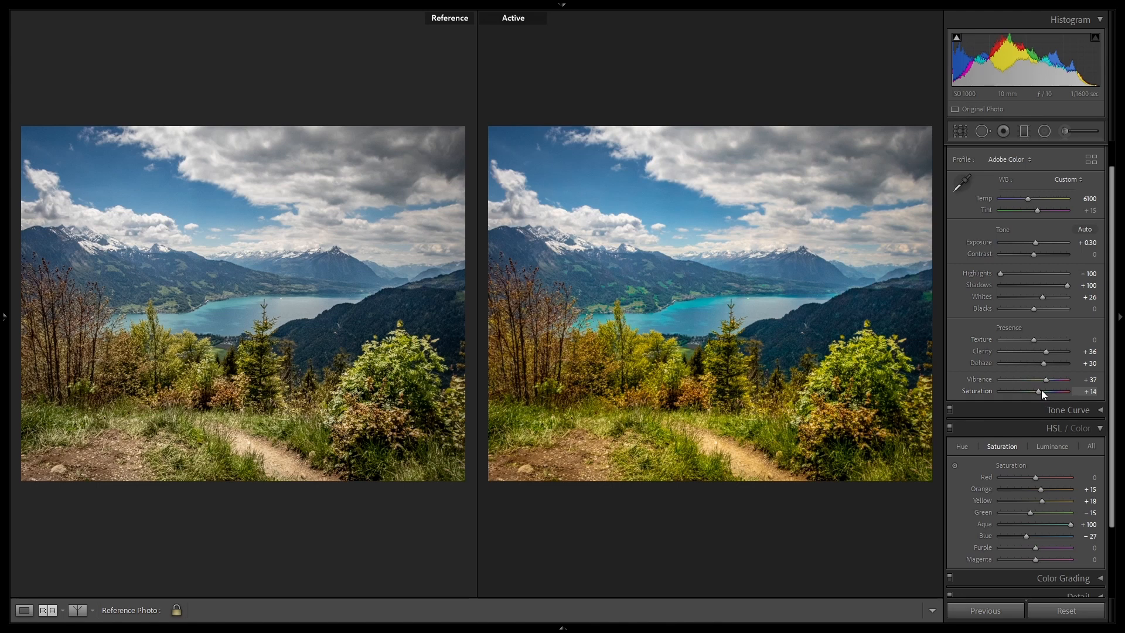
drag(1041, 390, 1041, 390)
Step: Switch to the holiday pool photo and set its overall Saturation to +100
mouse_move(206, 621)
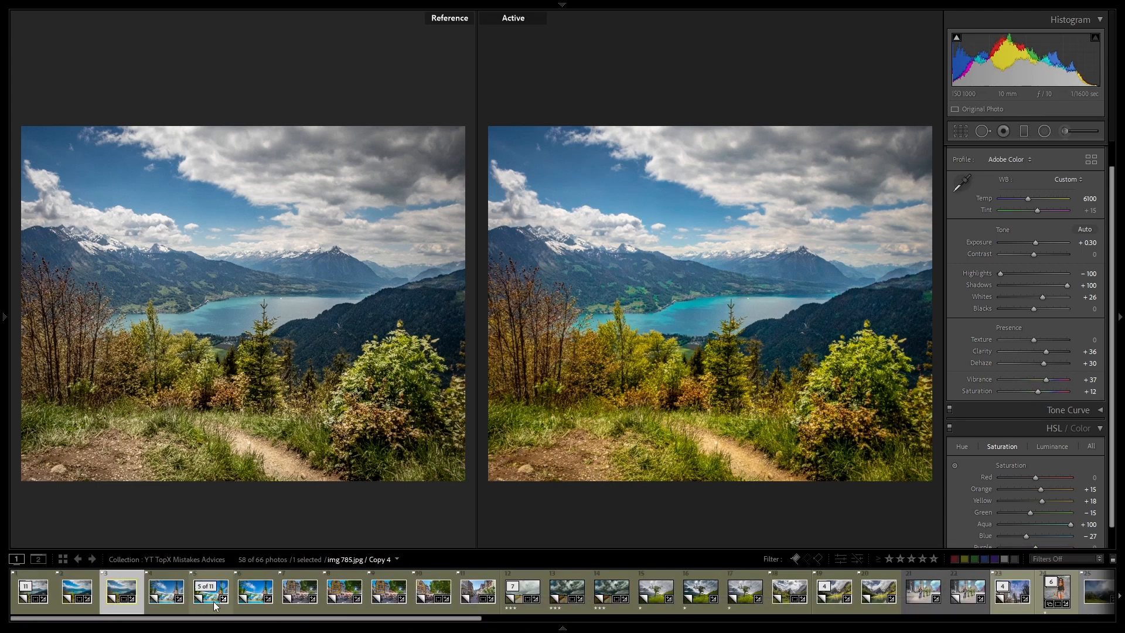
key(Left)
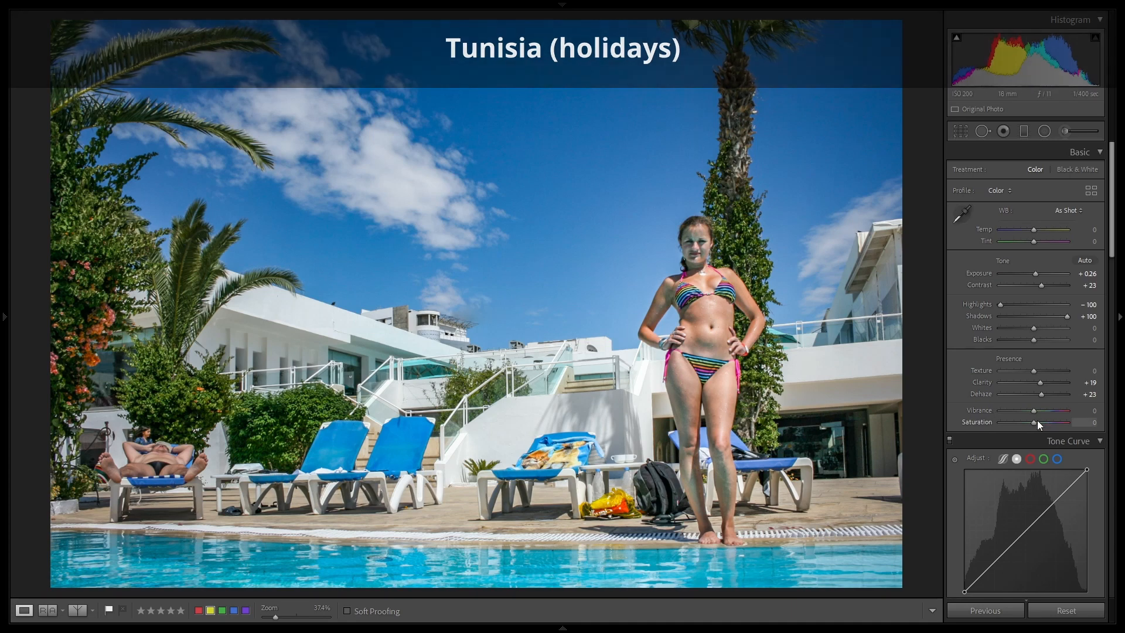
drag(1037, 420, 1117, 430)
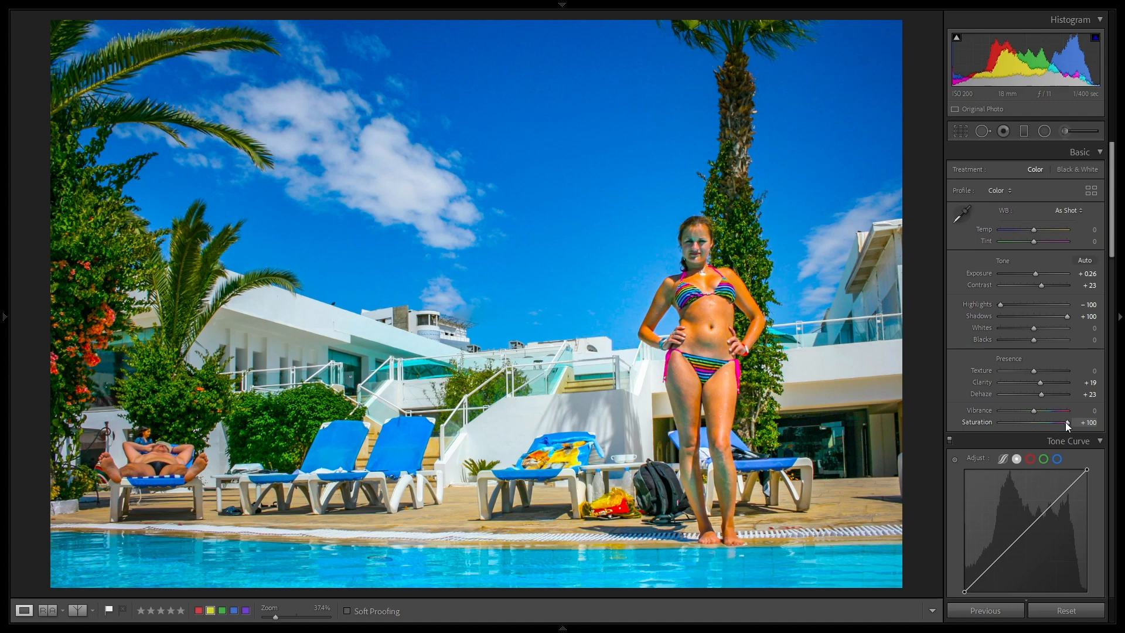
Step: Set the pool photo's HSL saturation to Orange -47, Blue -13, Aqua +25 and Green +23, and raise the Green luminance
scroll(1057, 419, down, 10)
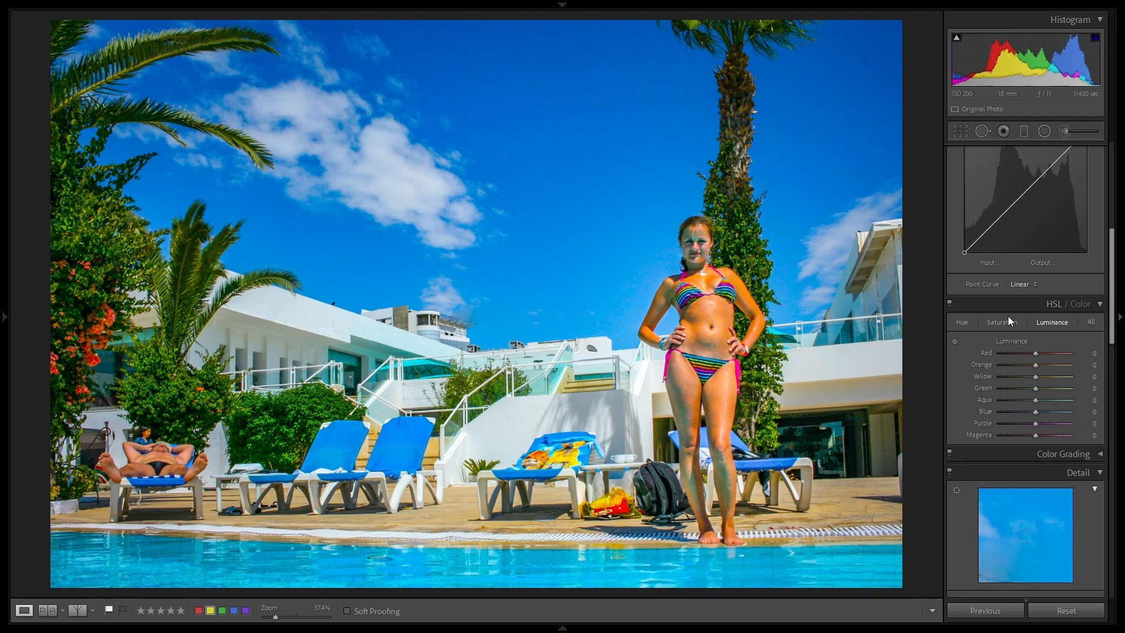
click(1008, 322)
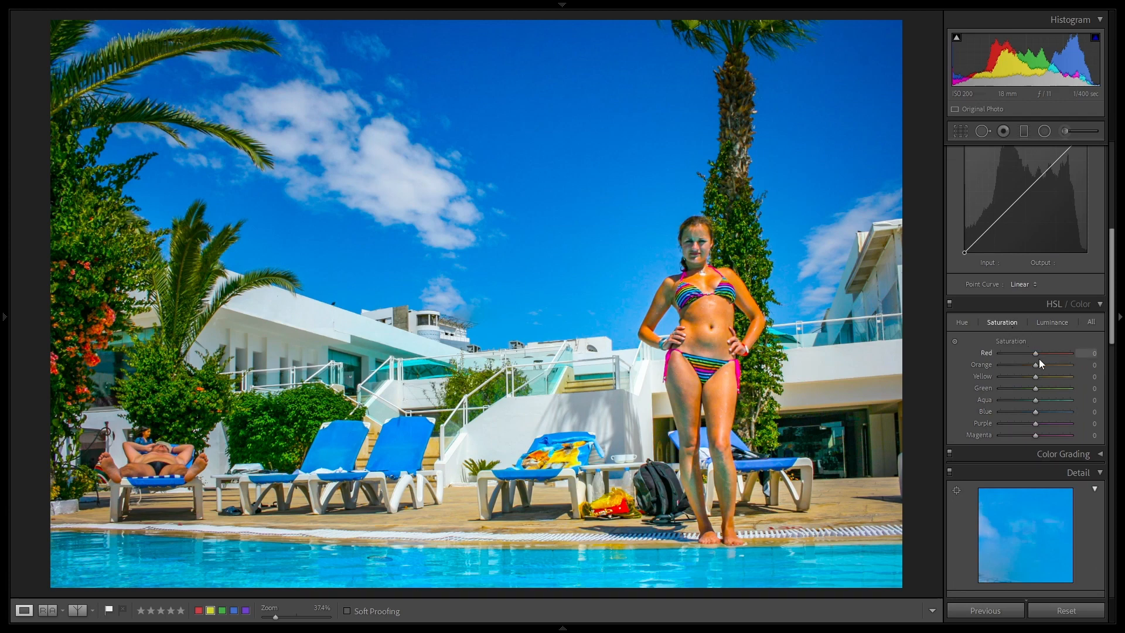
scroll(1035, 375, down, 2)
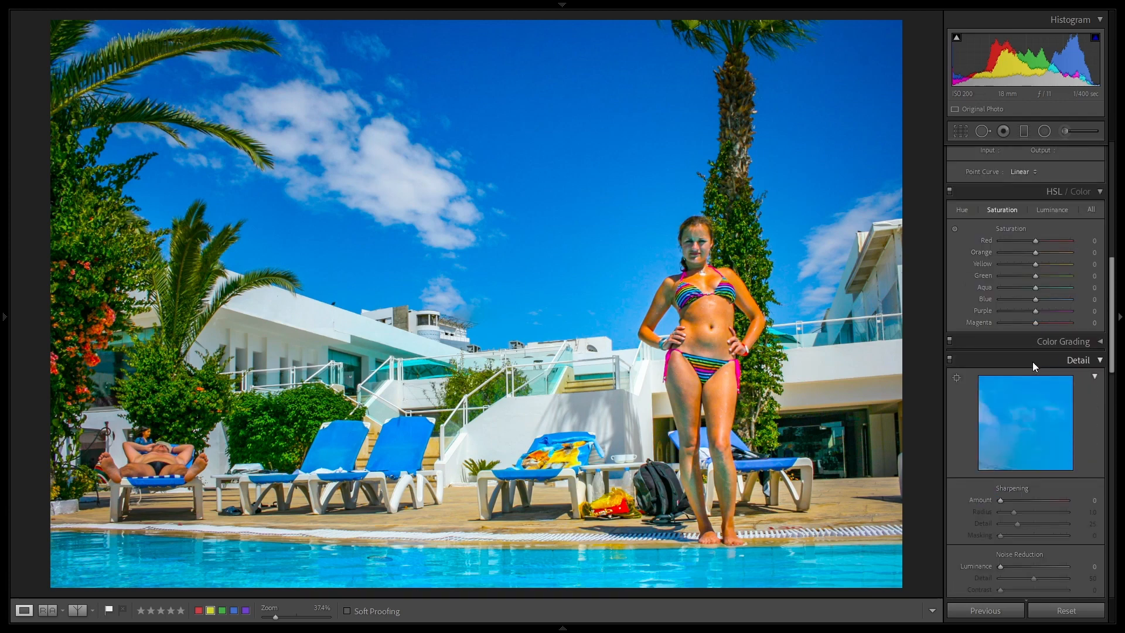
scroll(1032, 361, up, 2)
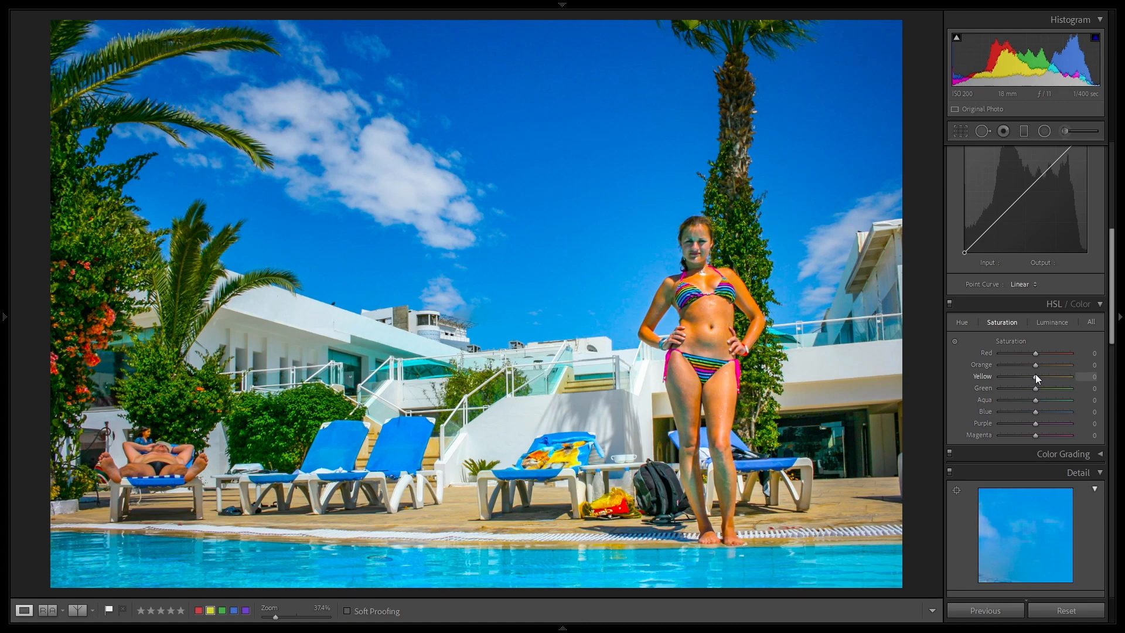
drag(1035, 366, 1008, 368)
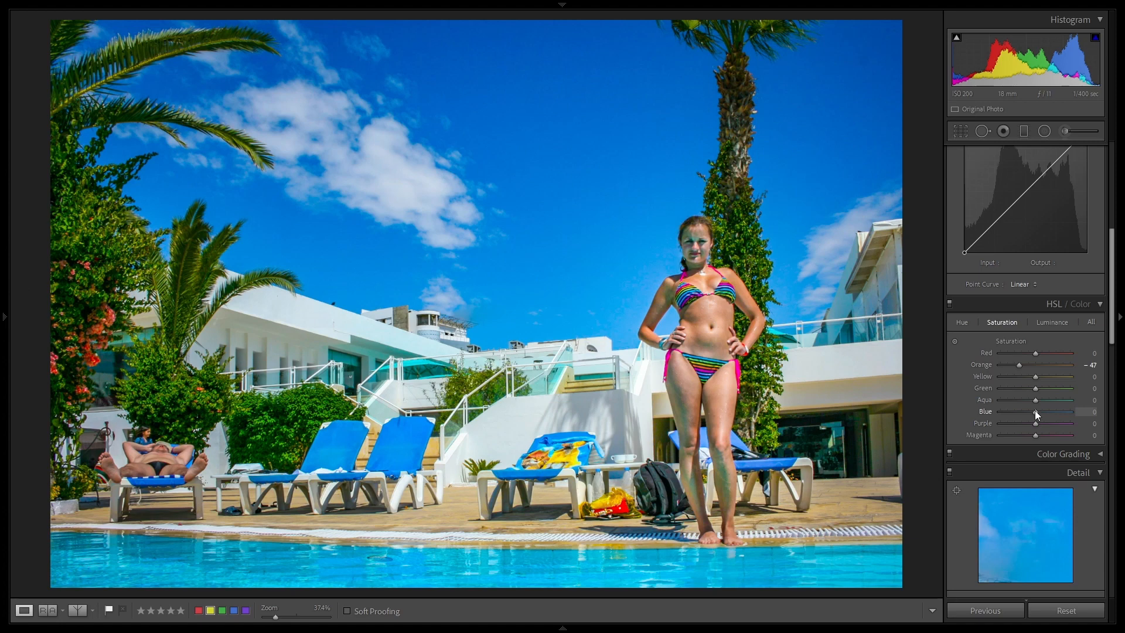
drag(1035, 410, 1030, 413)
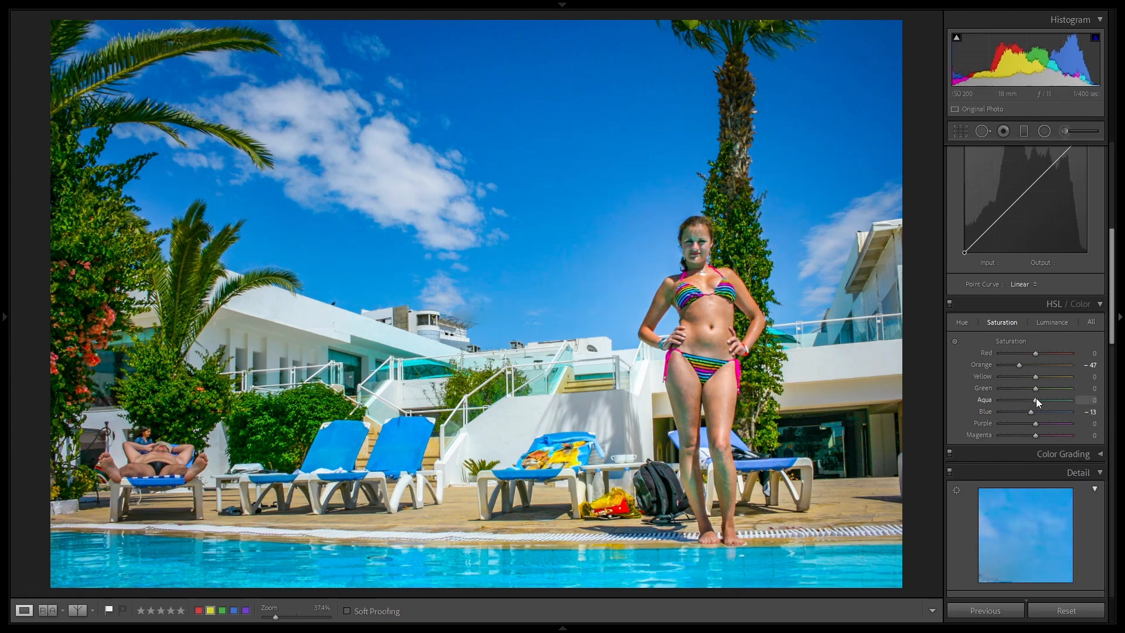
mouse_move(1037, 400)
mouse_down()
mouse_move(1119, 403)
mouse_move(1058, 412)
mouse_move(1005, 388)
mouse_move(1044, 392)
mouse_up()
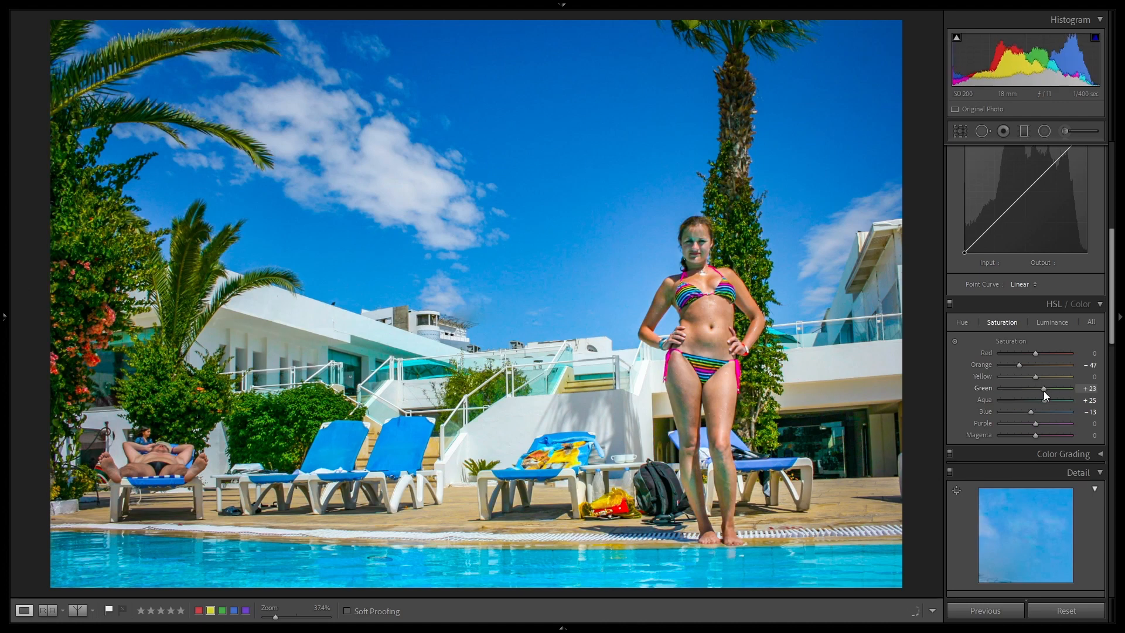
click(1051, 323)
drag(1034, 388, 1063, 389)
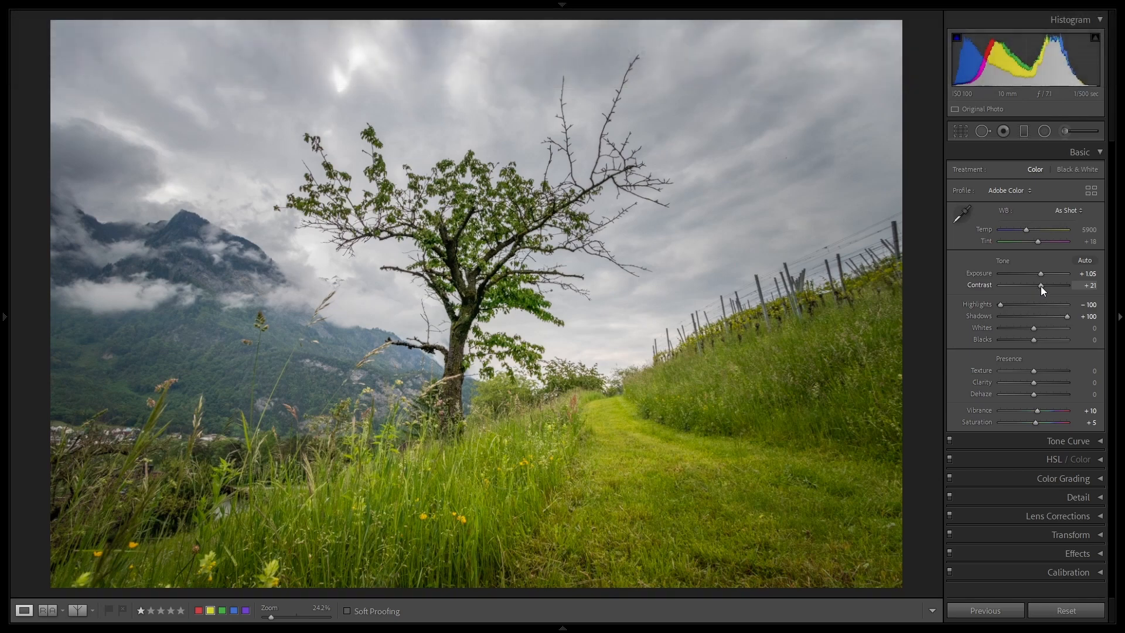
drag(1041, 286, 1115, 295)
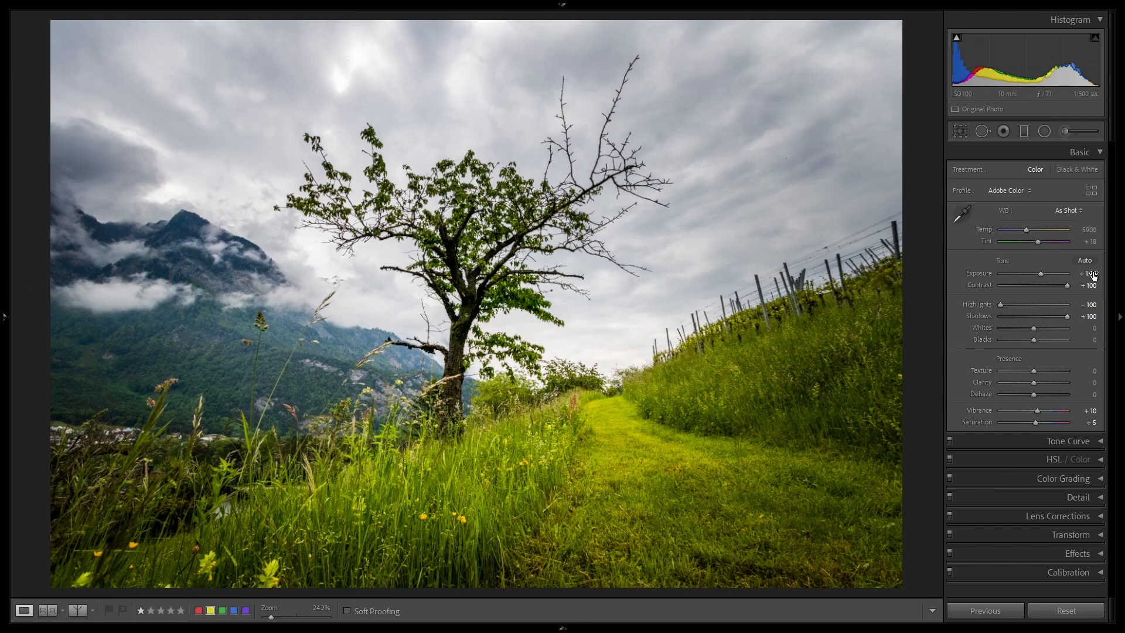
double_click(1064, 286)
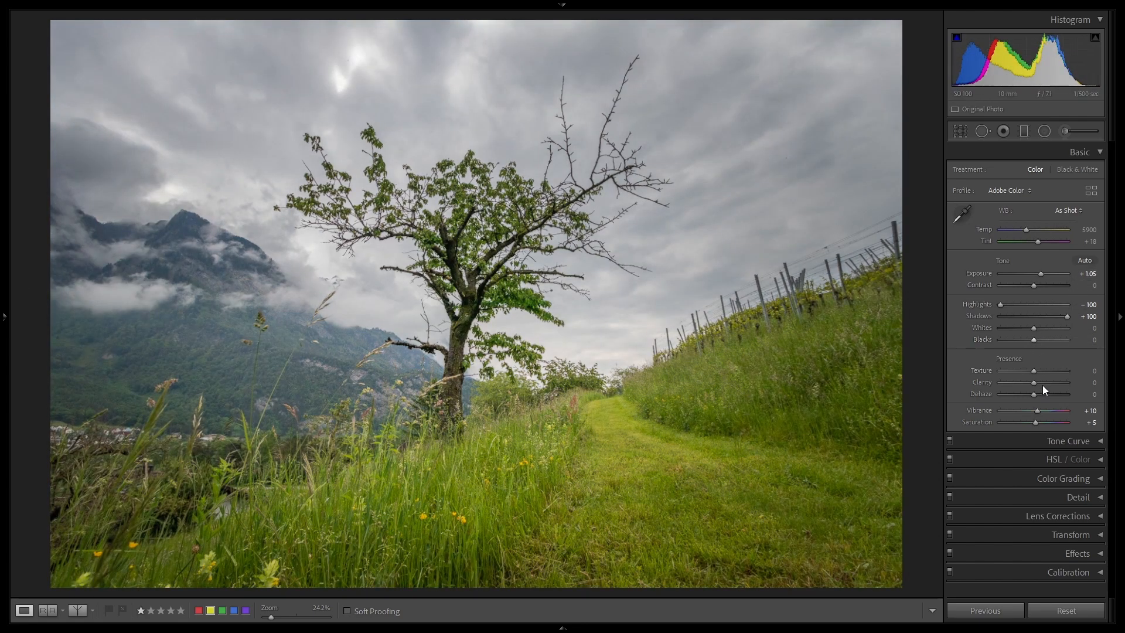
mouse_move(1035, 395)
mouse_down()
mouse_move(1083, 394)
mouse_move(1040, 403)
mouse_up()
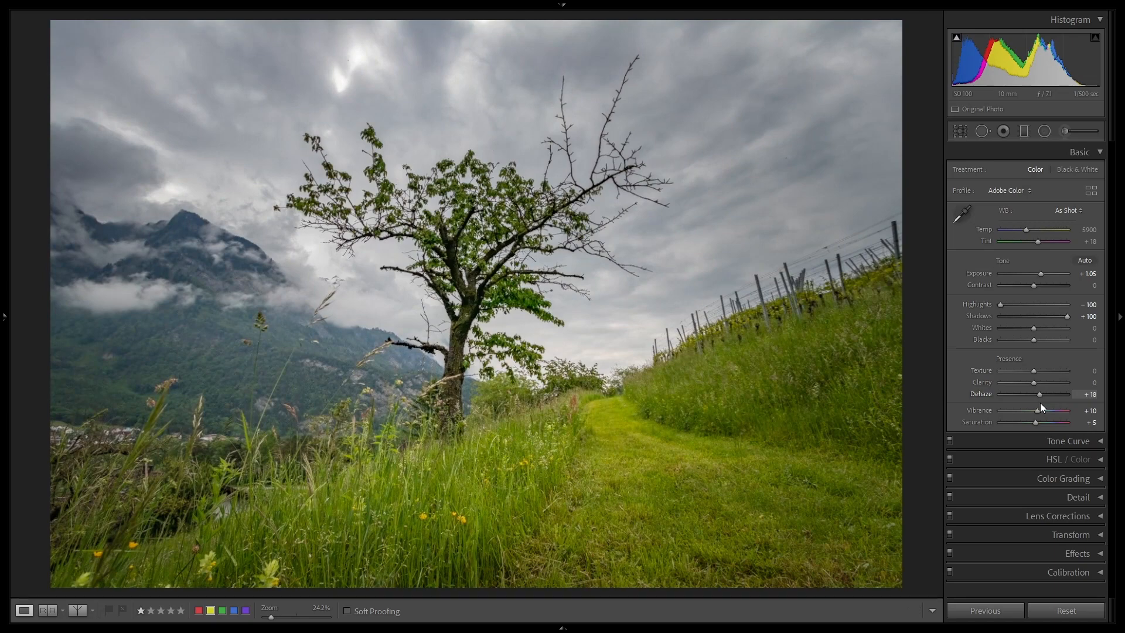
double_click(1039, 395)
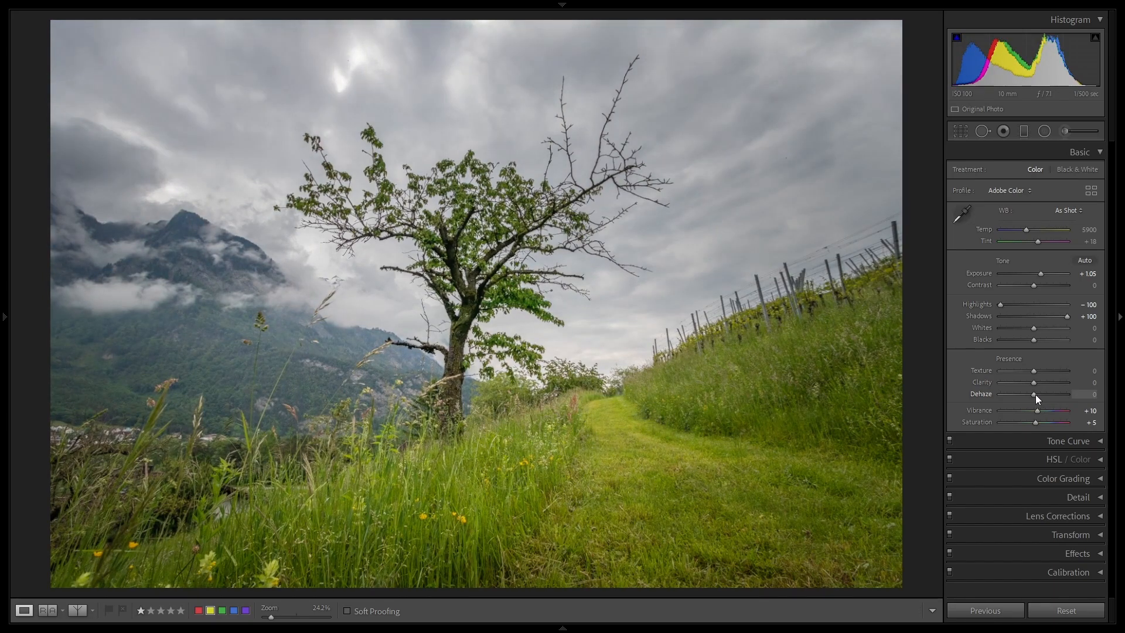
drag(1035, 395, 1078, 399)
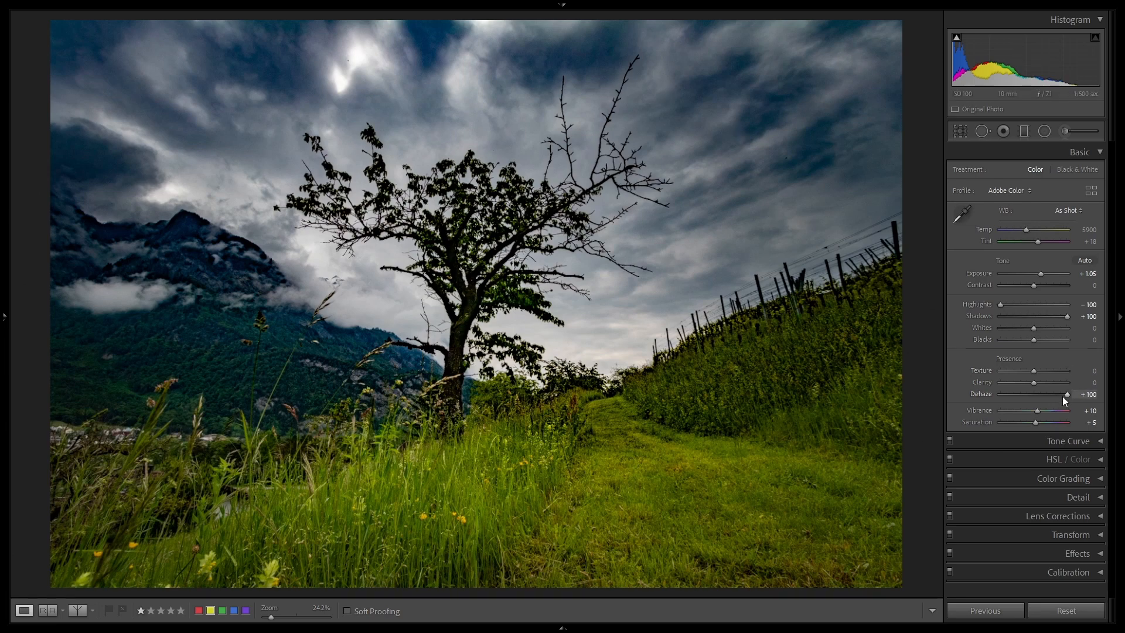
drag(1062, 396, 1054, 396)
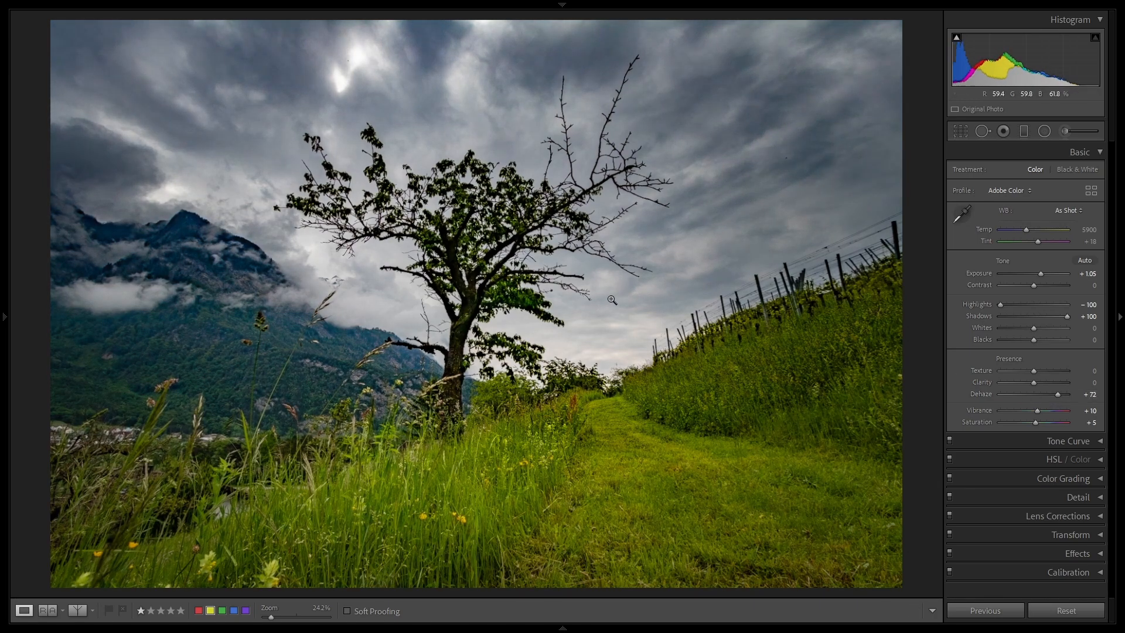
double_click(1059, 395)
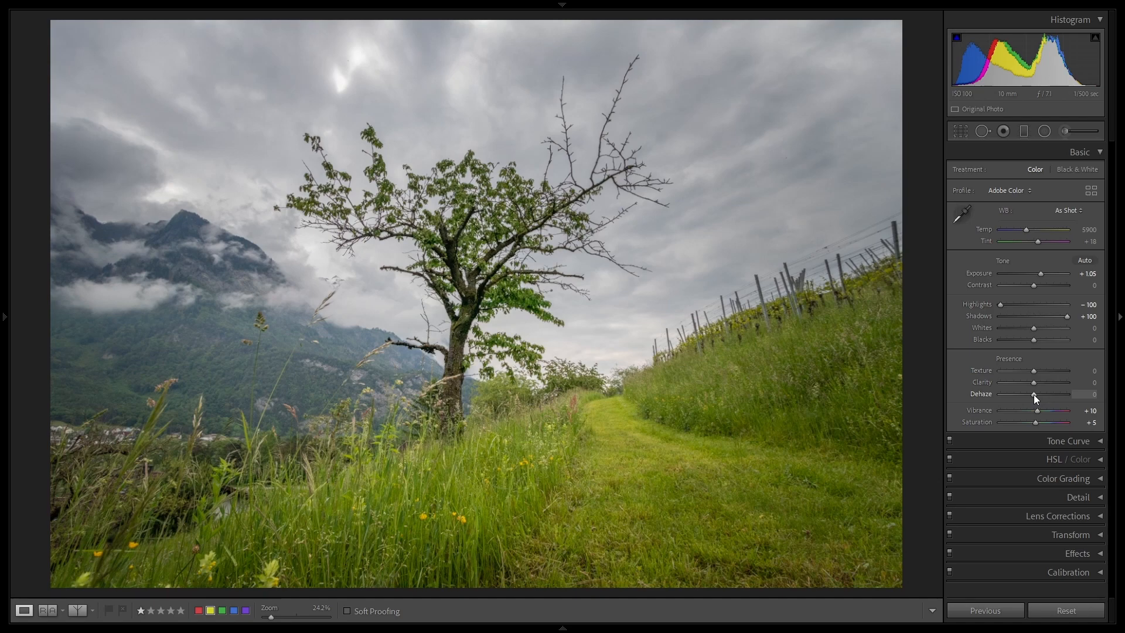
Step: Set the tree landscape's Dehaze to +30, Contrast to +25 and Clarity to +33
scroll(1034, 395, up, 5)
scroll(1034, 399, up, 2)
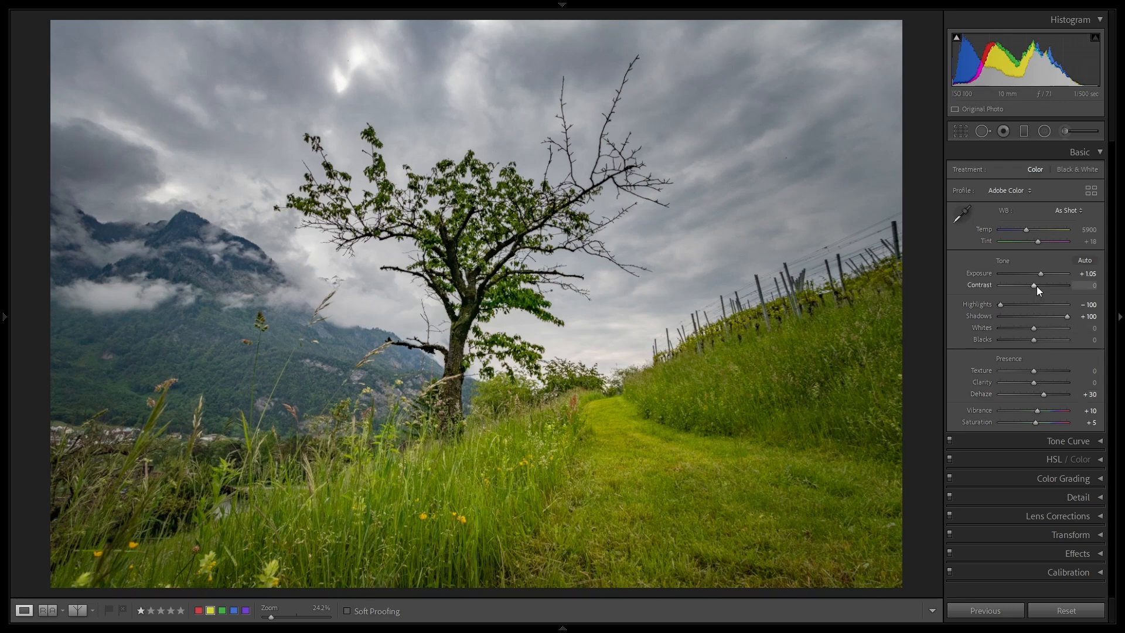
scroll(1036, 286, up, 5)
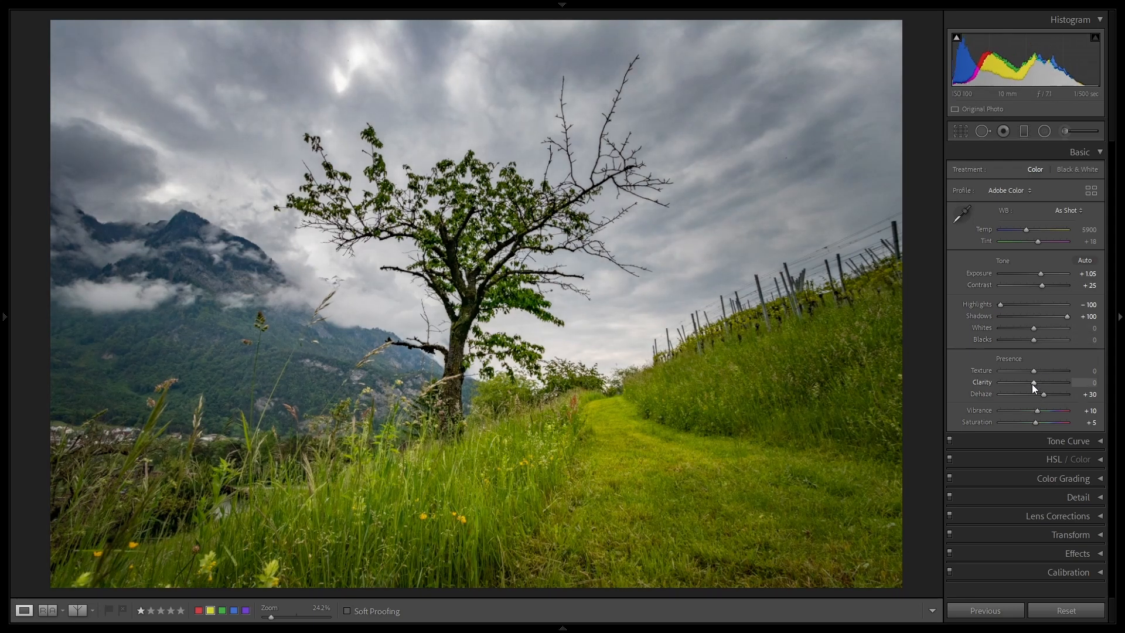
drag(1035, 383, 1044, 382)
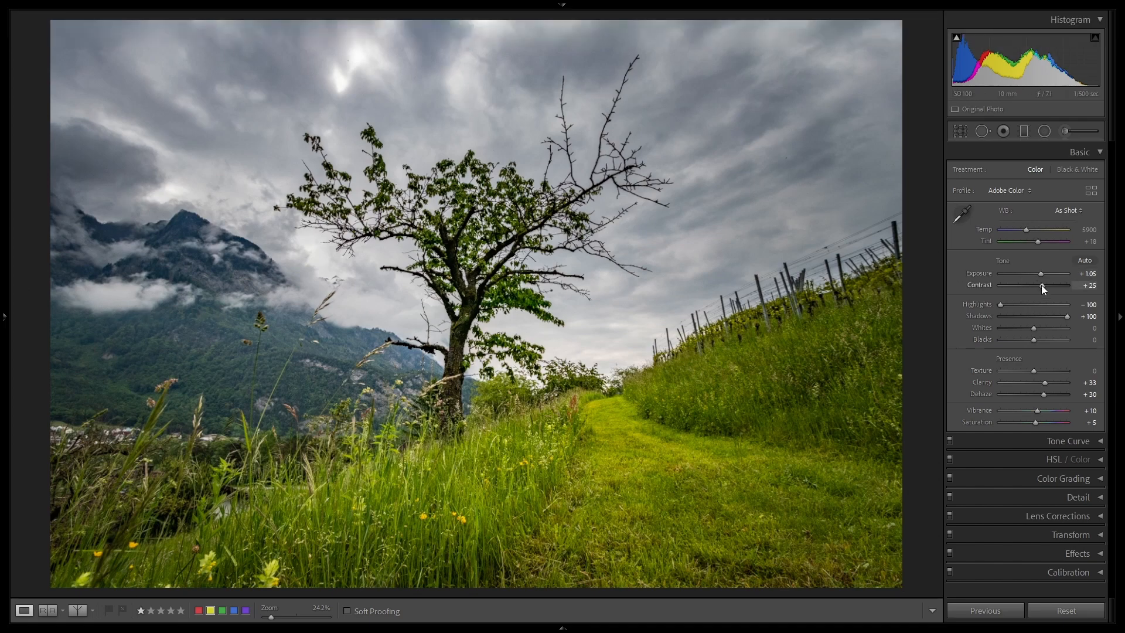
Step: Try much stronger contrast on the tree landscape, and settle on a Contrast of +10
drag(1043, 286, 1080, 291)
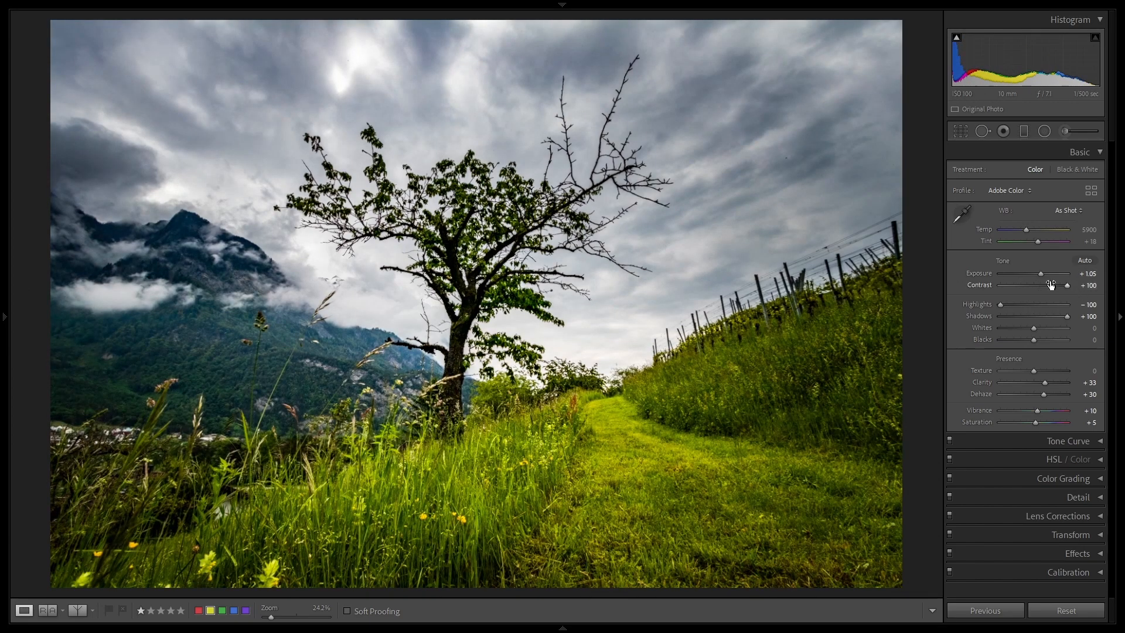
mouse_move(1, 216)
drag(1066, 285, 1052, 286)
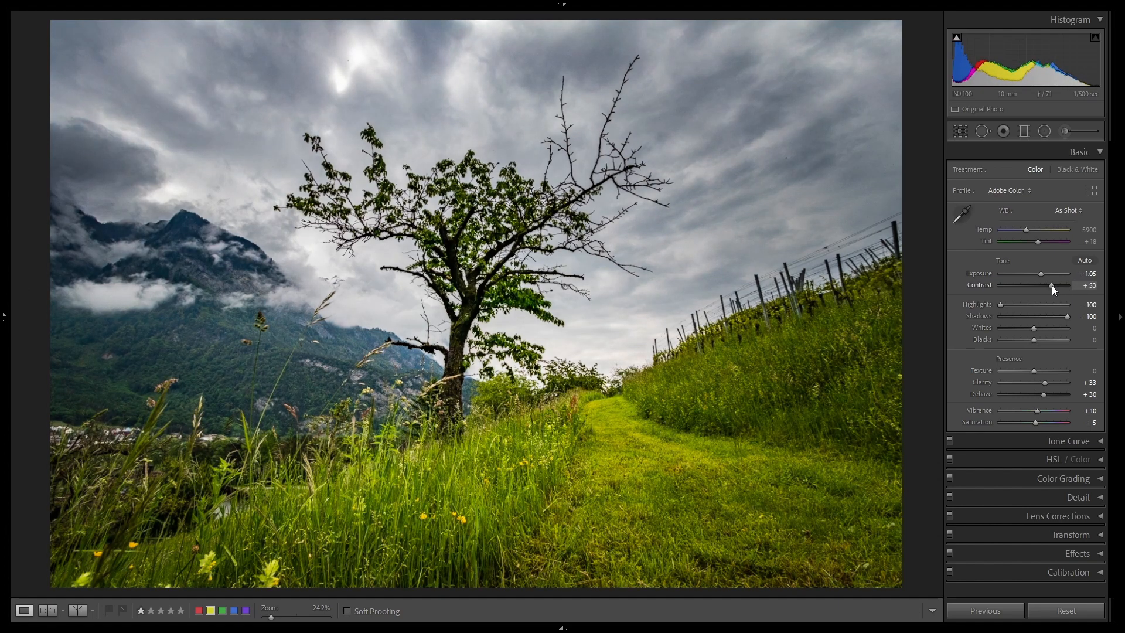
drag(1052, 286, 1038, 285)
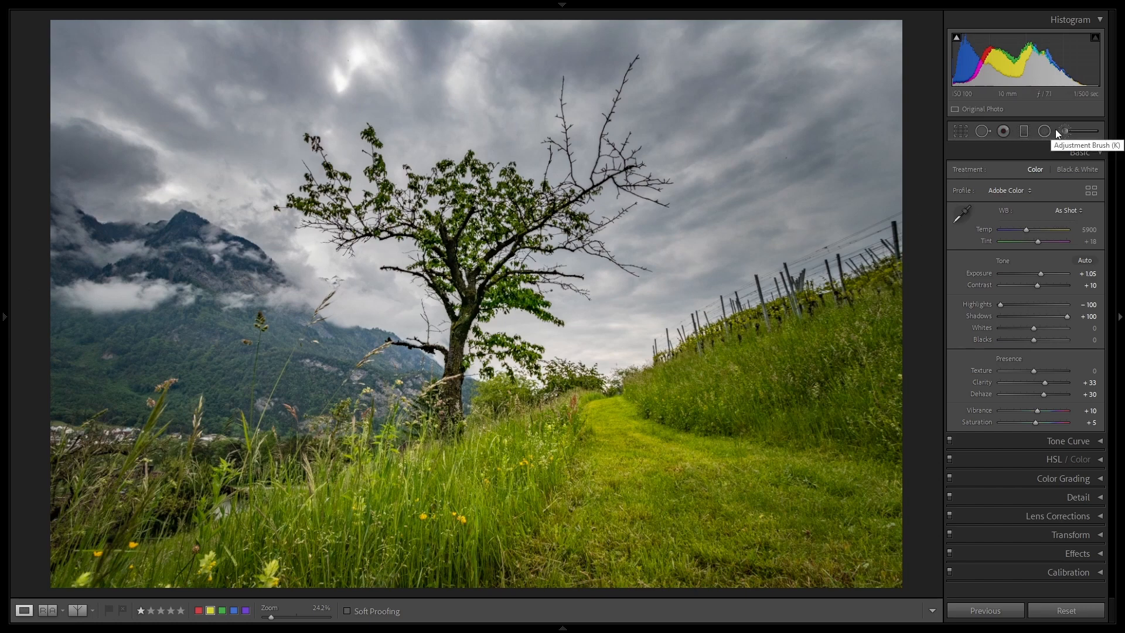
Step: Add a diagonal graduated filter over the grass and path in the foreground and reset its Shadows to 0
click(1025, 131)
drag(620, 466, 582, 378)
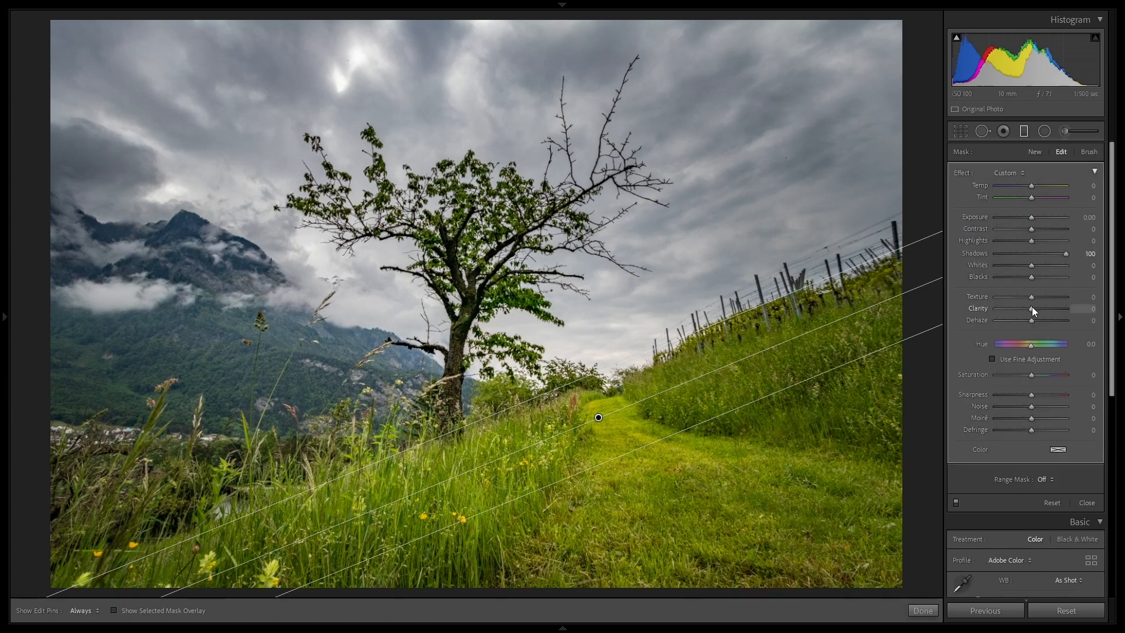
double_click(1063, 255)
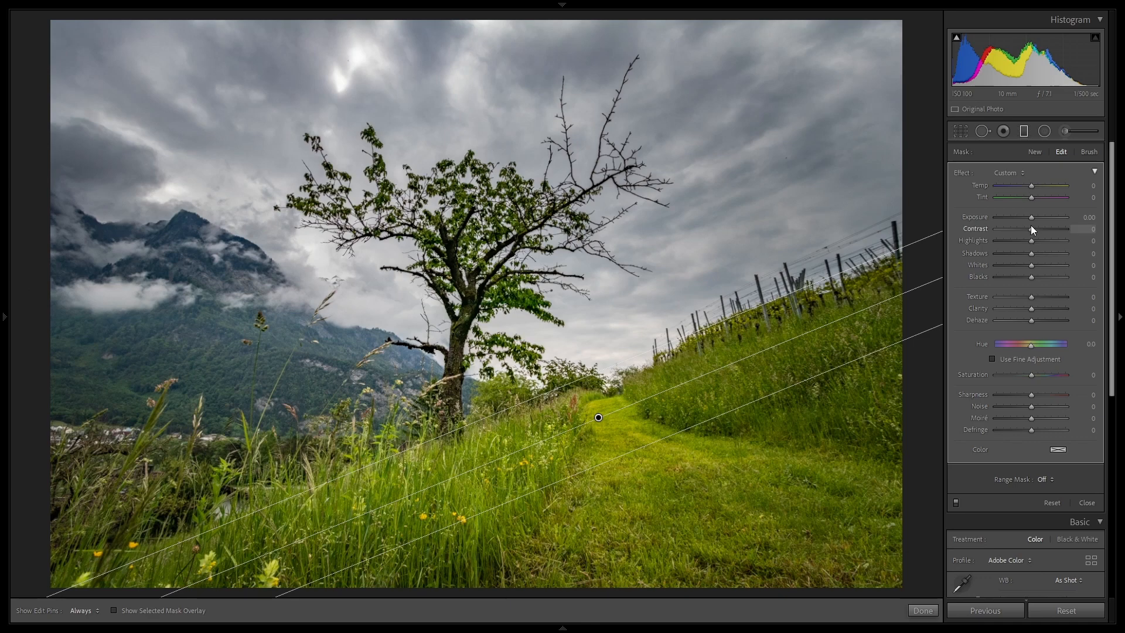
Step: Set the foreground graduated filter's Contrast and Clarity to 45 and shift the filter slightly upward over the path
mouse_move(1031, 227)
mouse_down()
mouse_move(1055, 228)
mouse_move(1042, 234)
mouse_up()
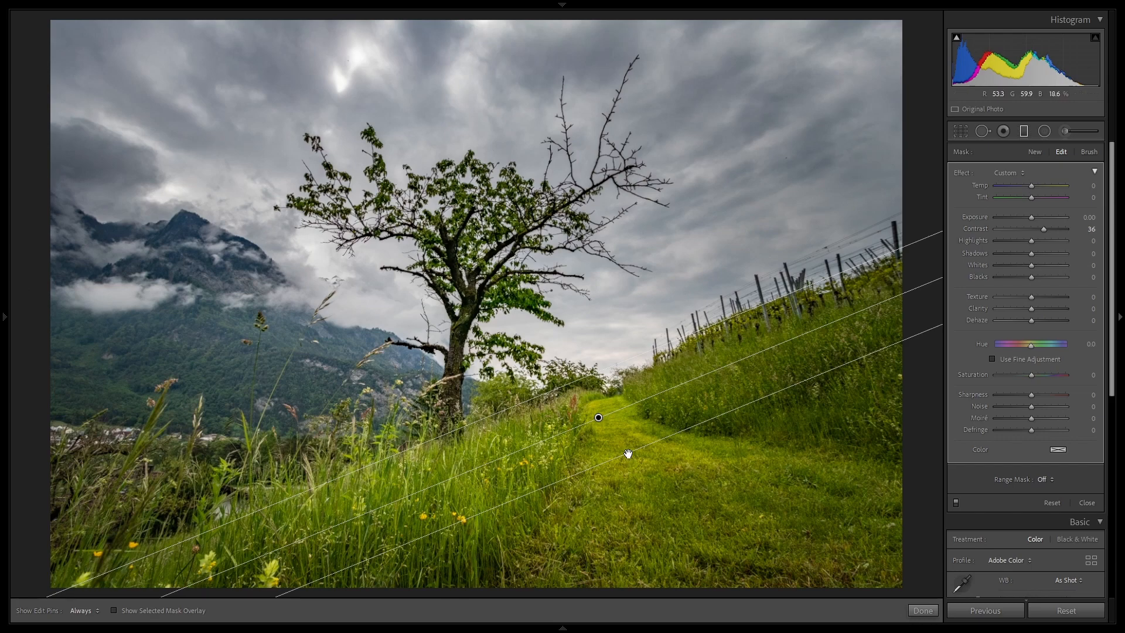
drag(624, 453, 622, 442)
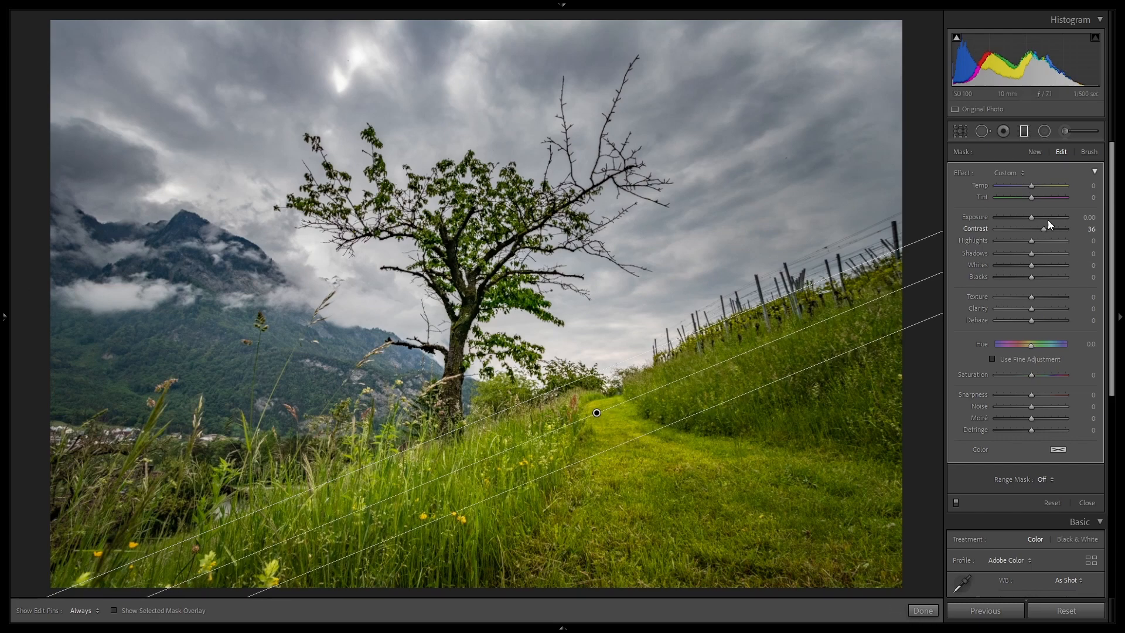
drag(1043, 230, 1045, 230)
mouse_move(1033, 312)
mouse_down()
mouse_move(1079, 320)
mouse_move(1048, 324)
mouse_up()
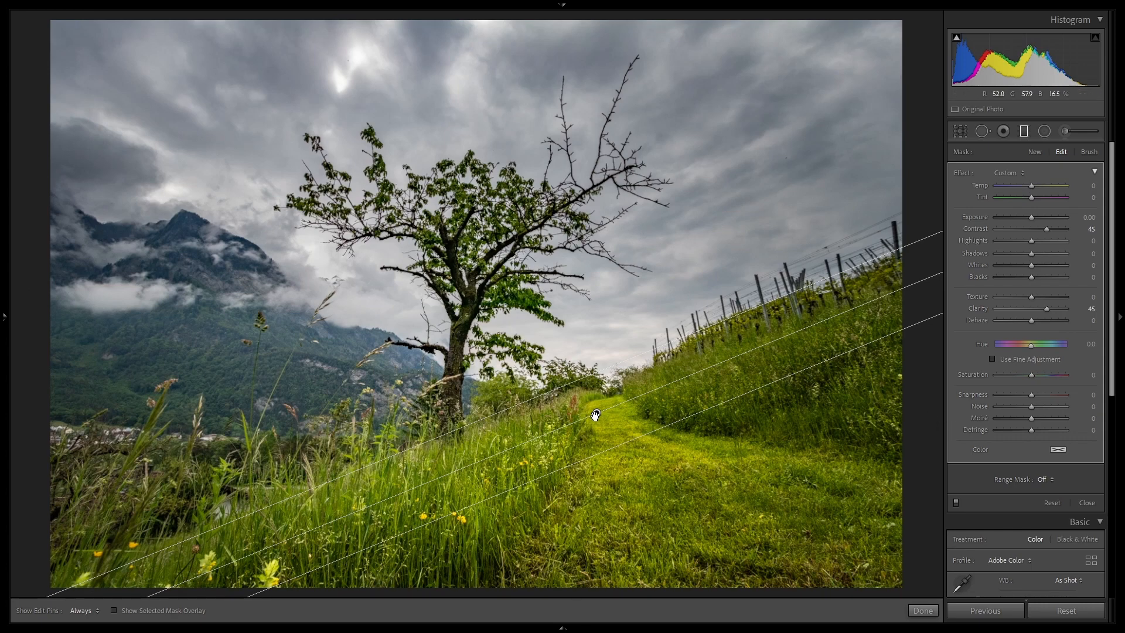
Step: Check which area the graduated filter covers with its mask overlay, hide the overlay and finish the filter
click(115, 610)
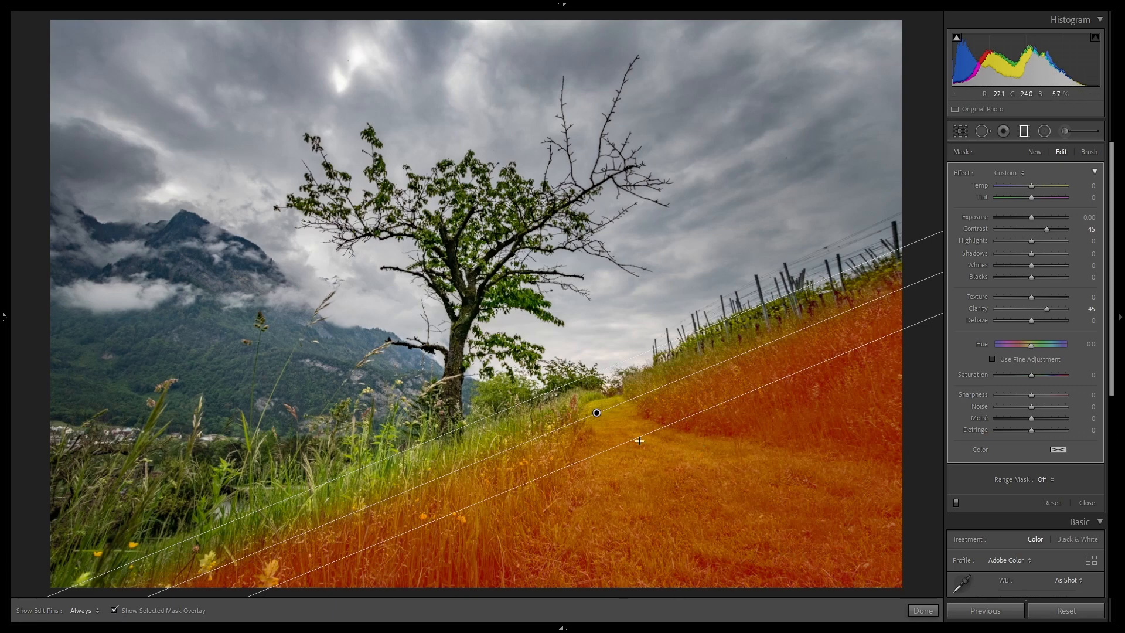
click(114, 610)
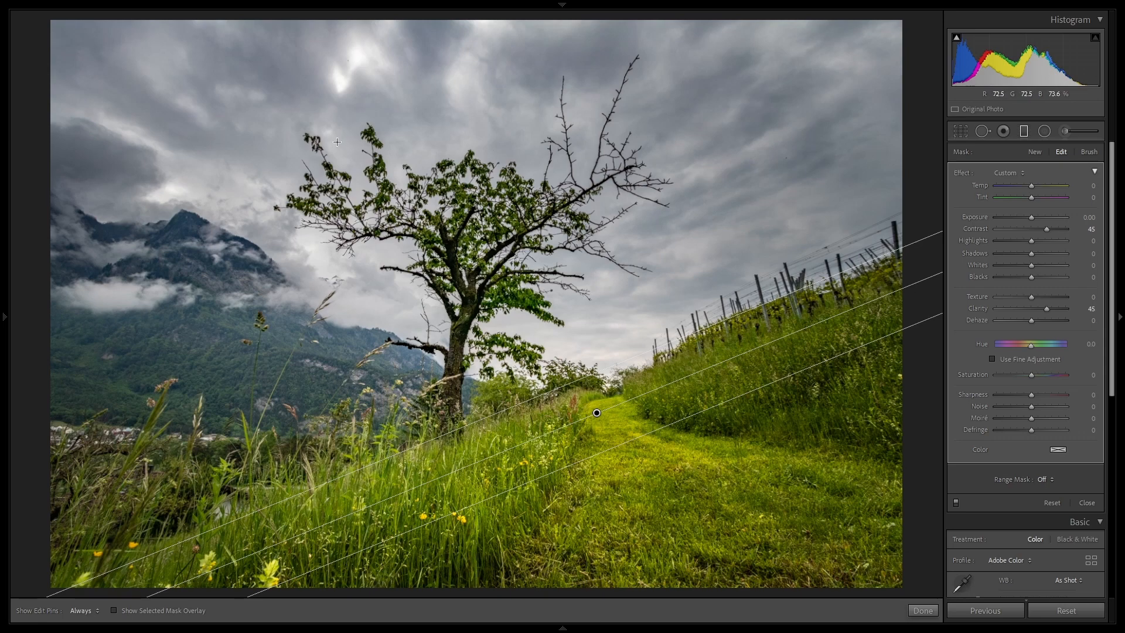
click(923, 611)
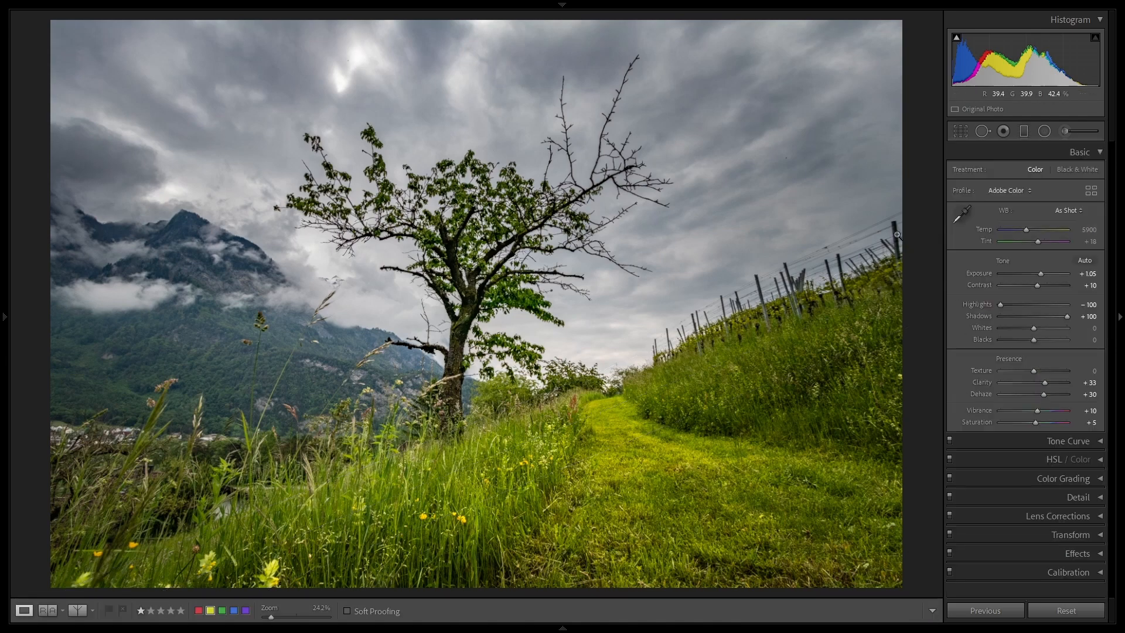
Step: Set the tree landscape's Dehaze to +25 and compare the photo side by side with its reference version
click(1042, 394)
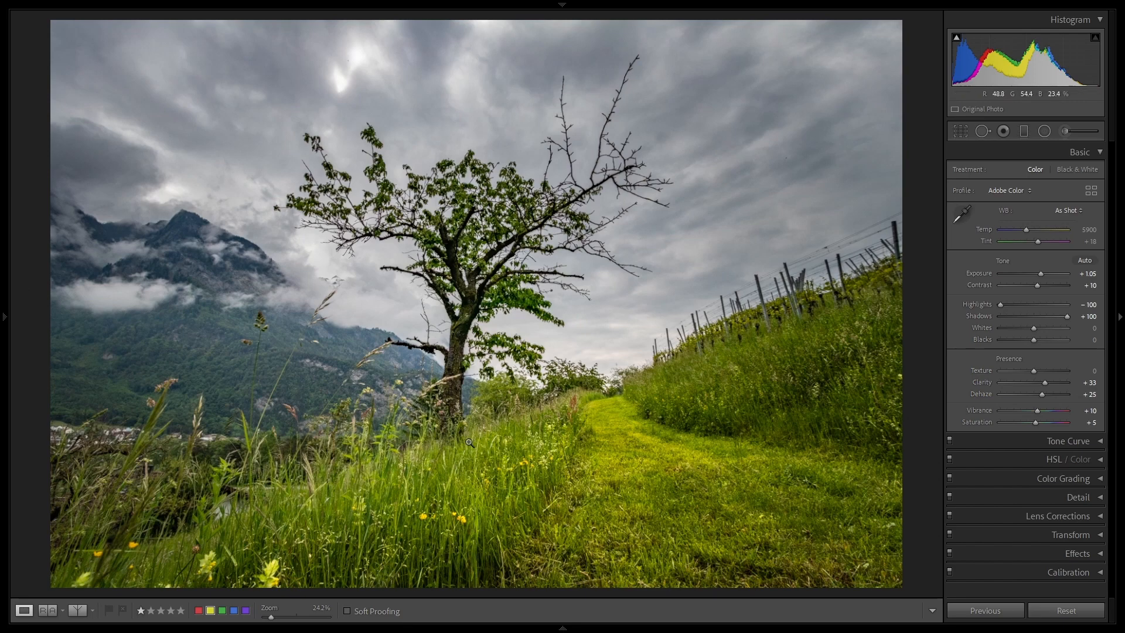
mouse_move(205, 627)
click(49, 613)
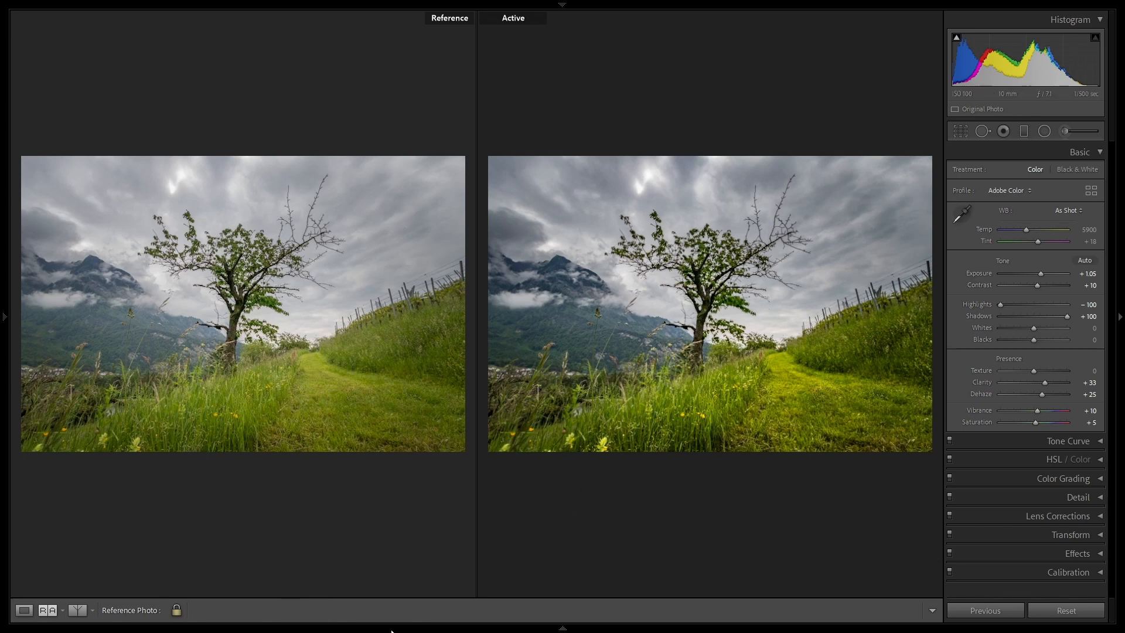
mouse_move(391, 630)
Step: Straighten the mountain lake photo by rotating the crop to an angle of 4.85, apply it and compare with the reference photo
click(252, 603)
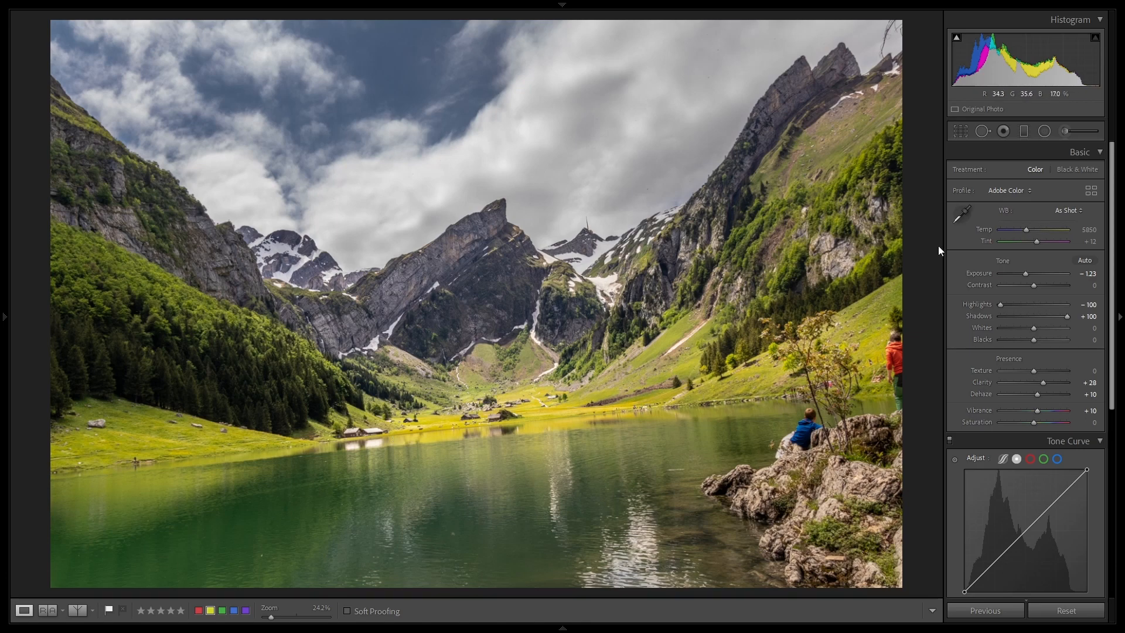
click(961, 132)
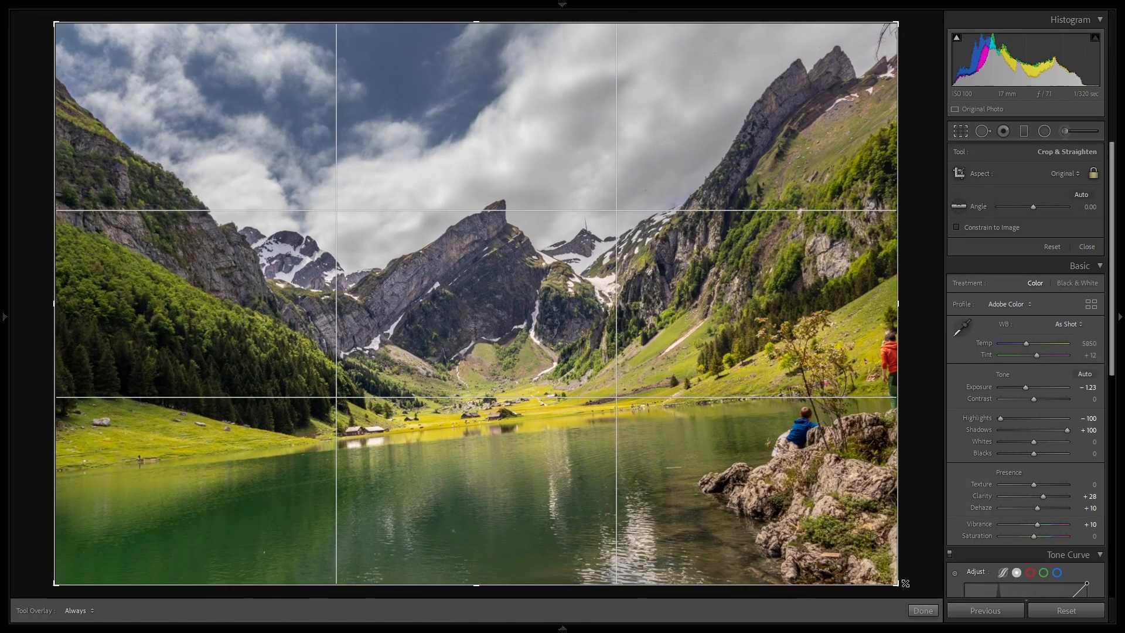
drag(905, 582, 863, 606)
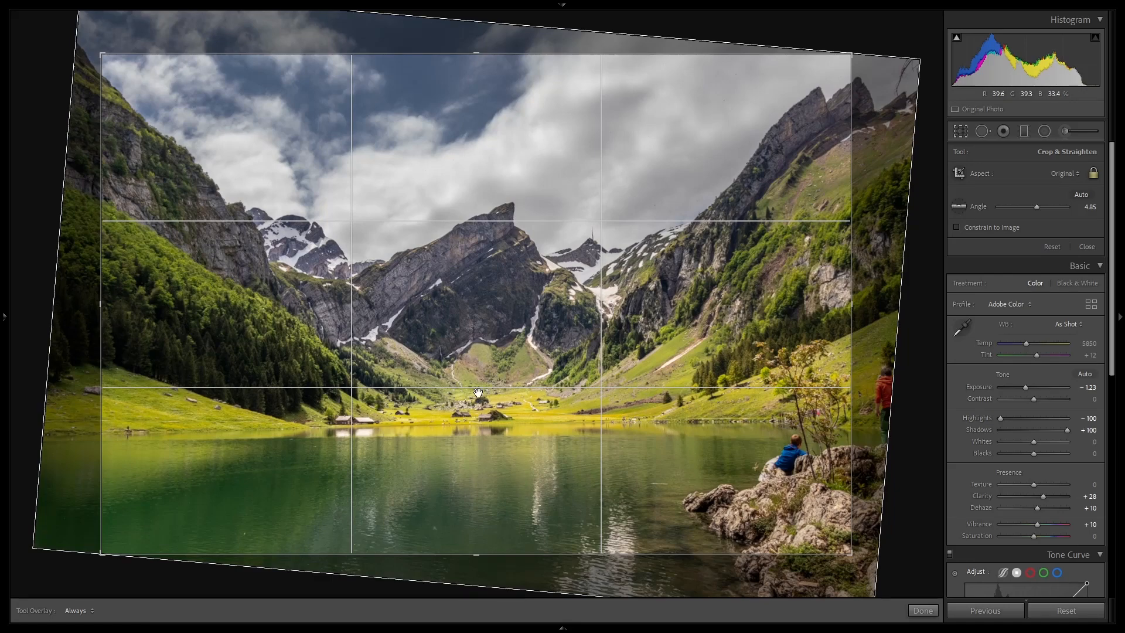
key(Return)
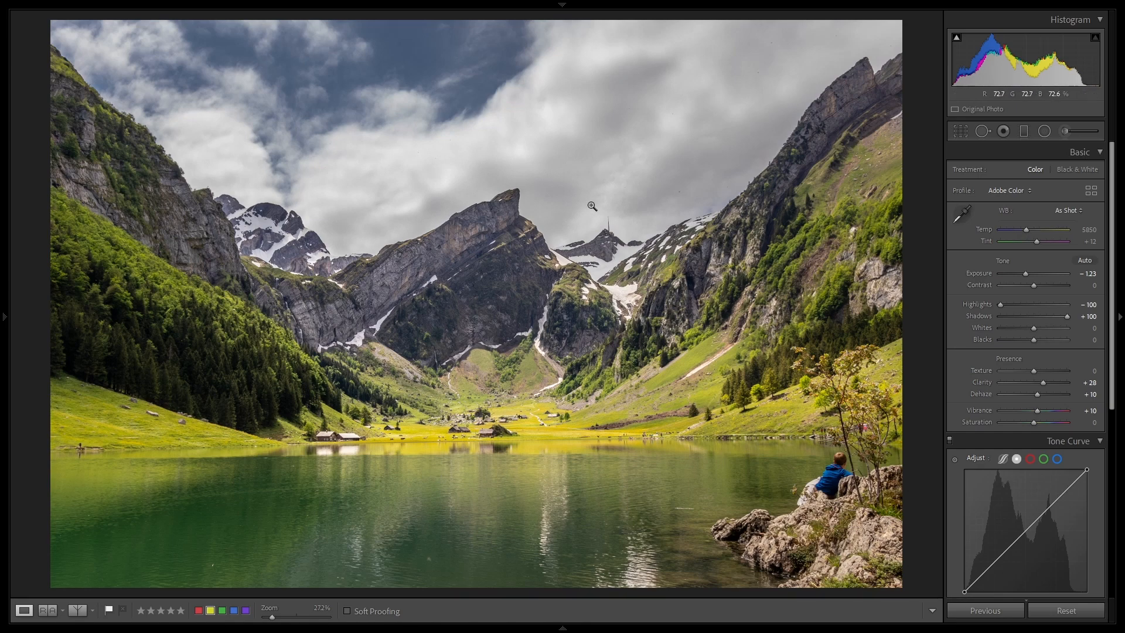
click(47, 610)
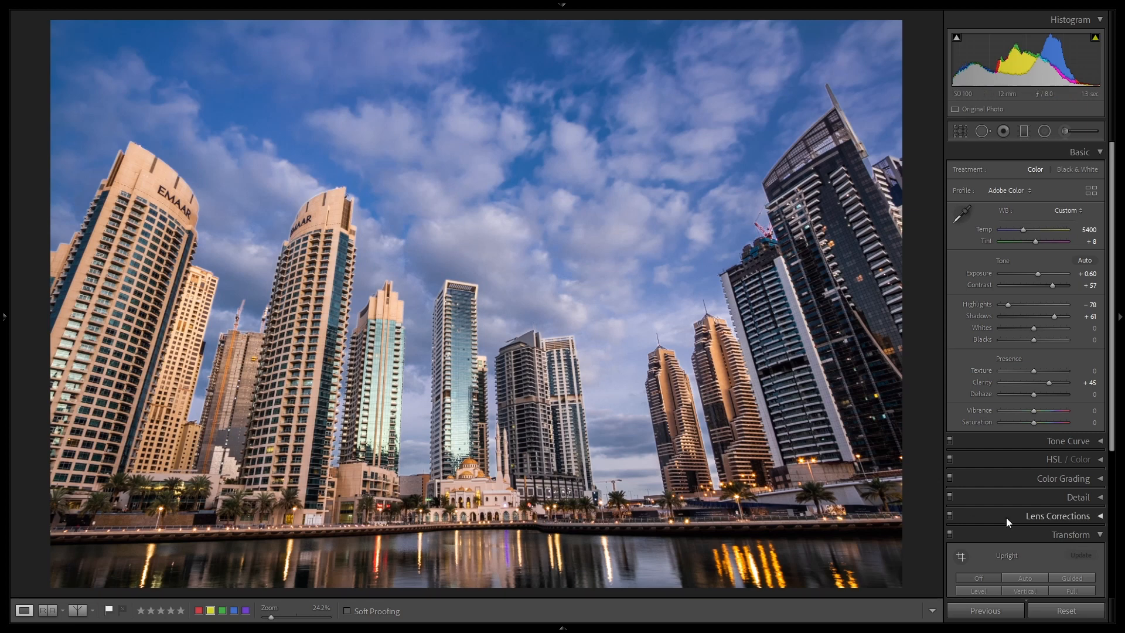
Step: Apply the Auto Upright perspective correction to the skyscraper skyline photo
scroll(1078, 505, down, 3)
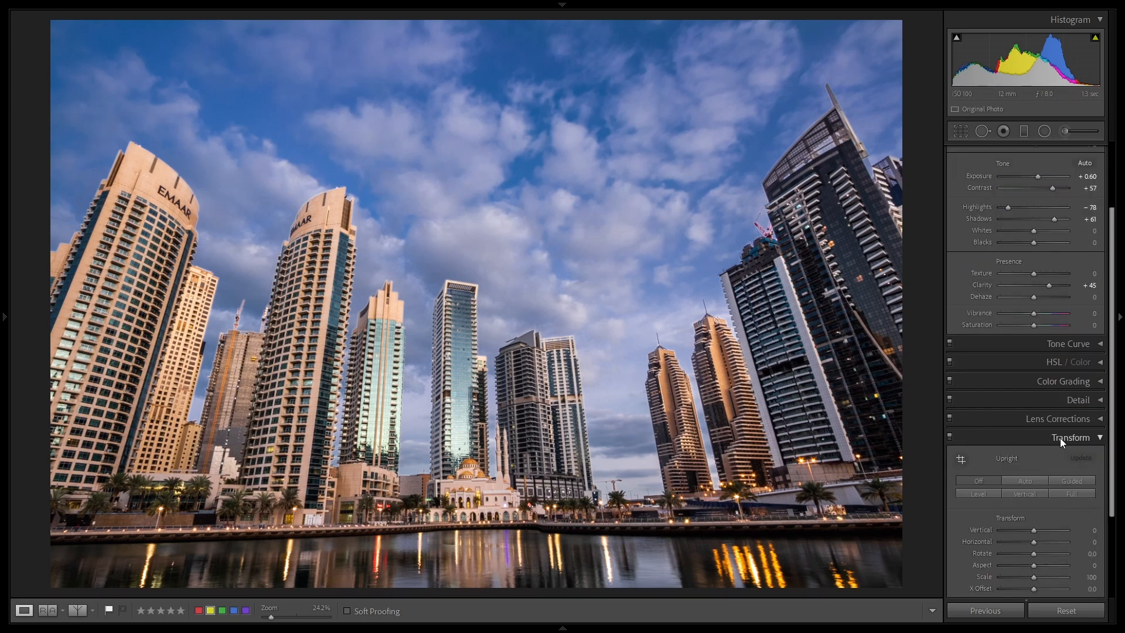
scroll(1060, 438, down, 2)
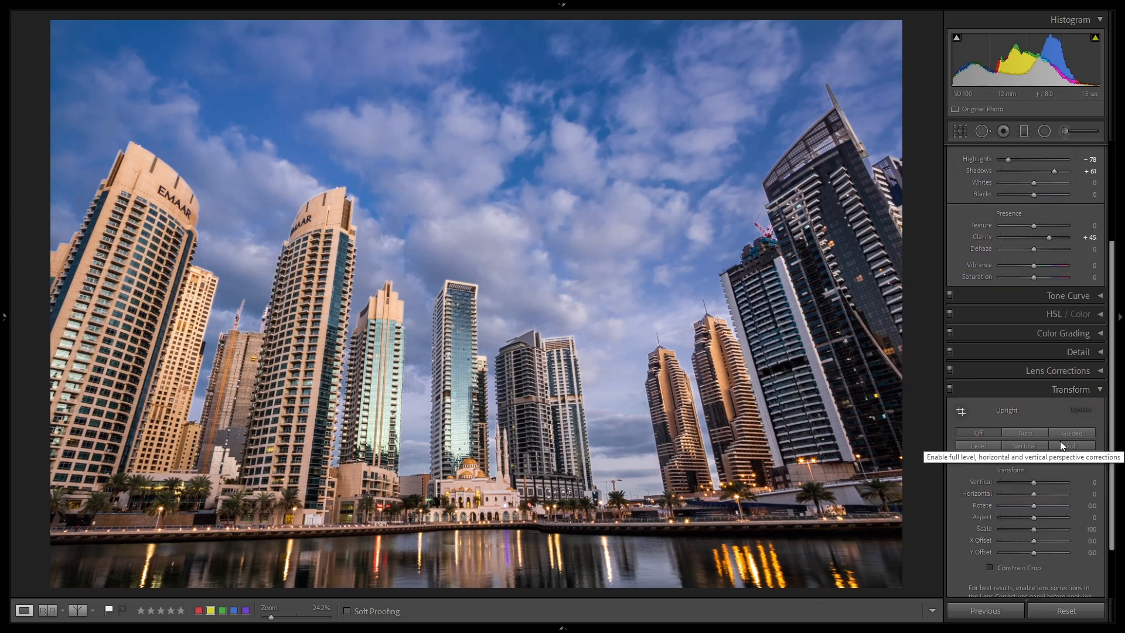
click(1014, 433)
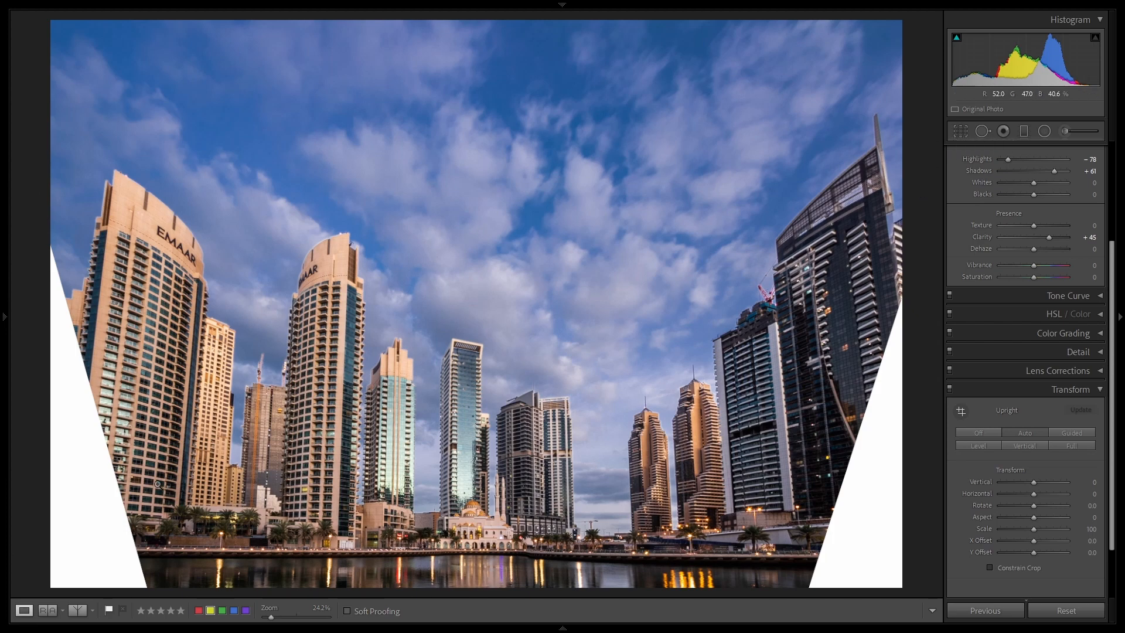
Step: Crop the skyline photo at its original aspect ratio to remove the blank wedges along both sides
click(965, 131)
drag(897, 23, 865, 53)
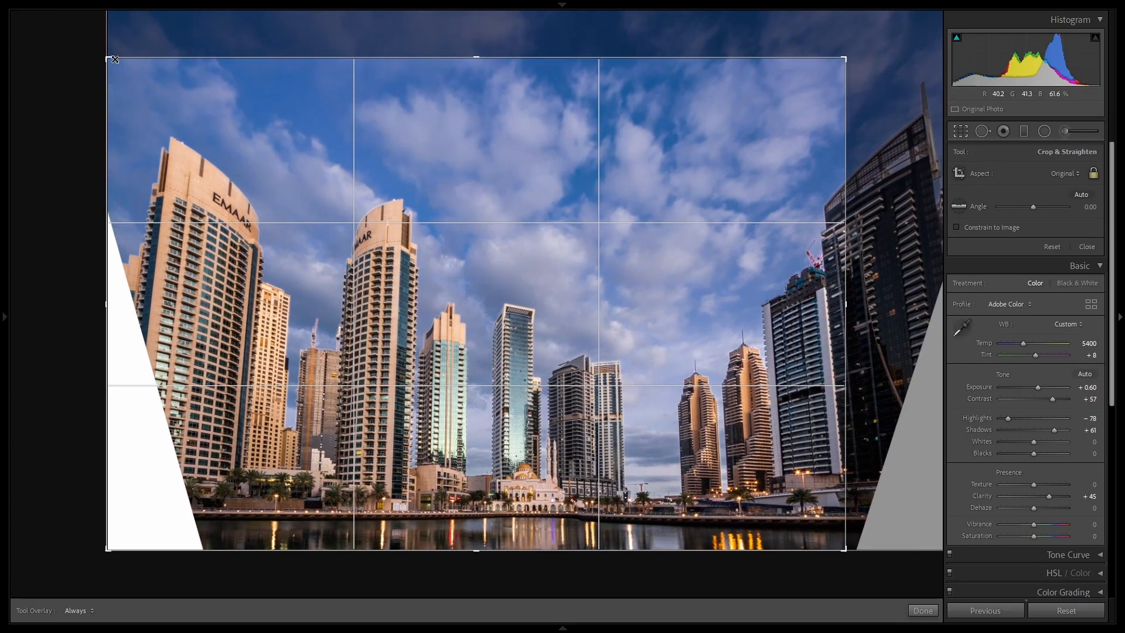
drag(114, 59, 157, 77)
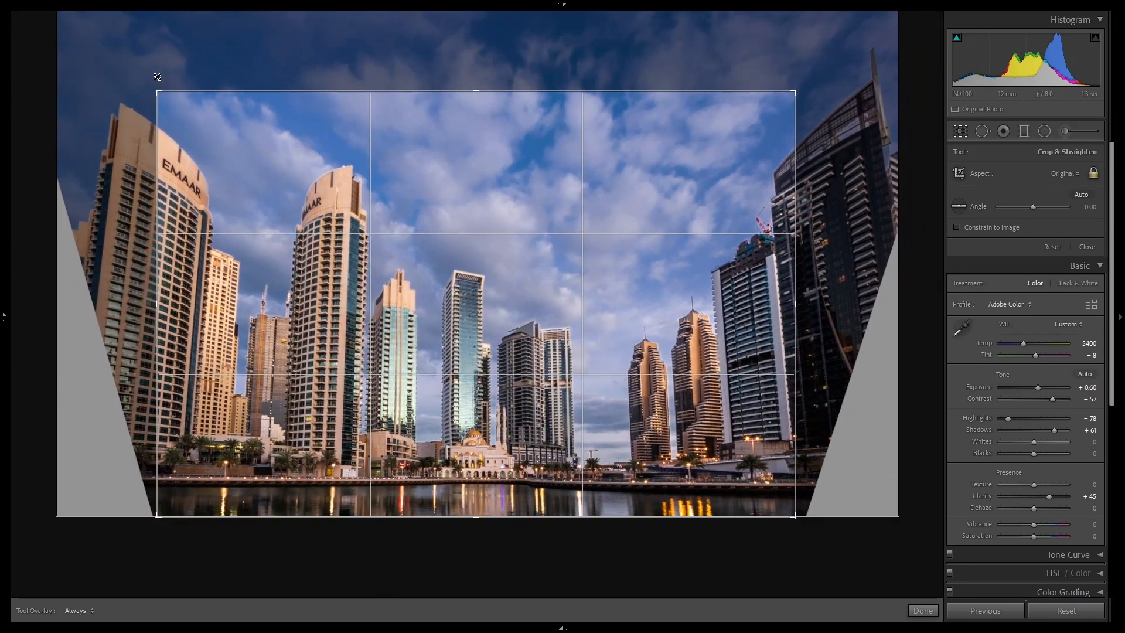
key(Return)
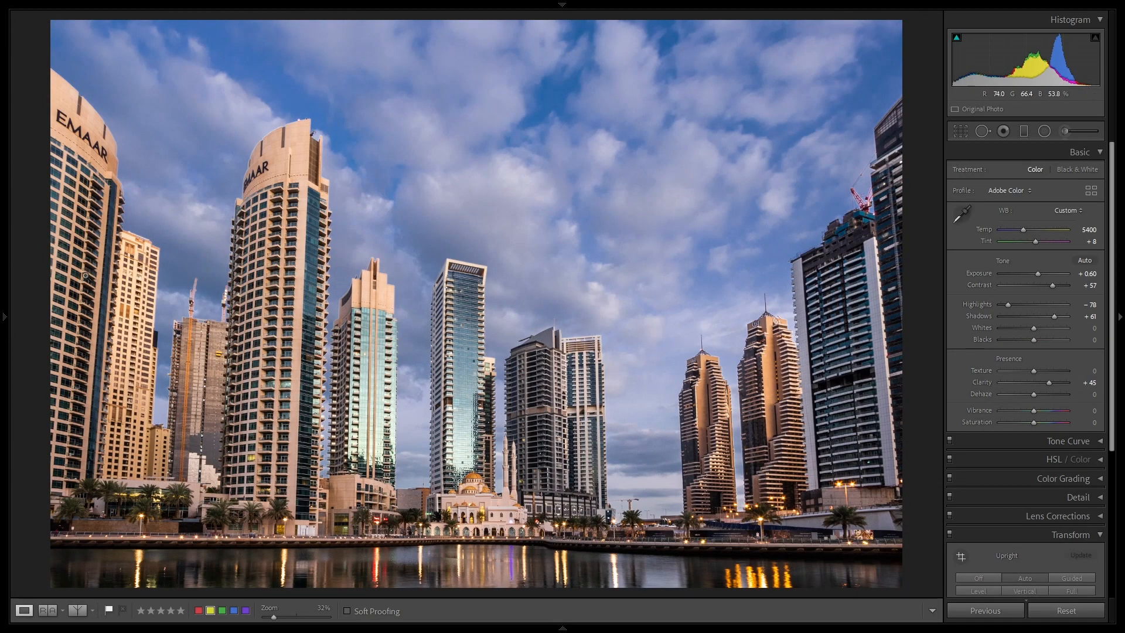
Step: Set the skyline photo's Vertical transform to -20 to straighten the towers
scroll(1053, 544, down, 3)
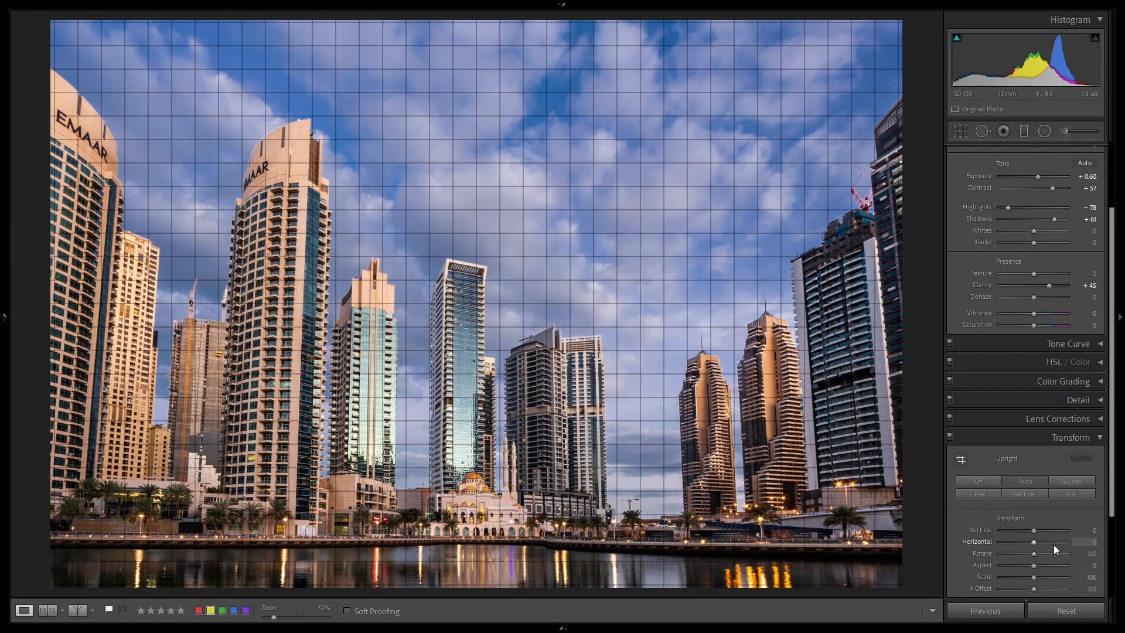
scroll(1036, 533, down, 5)
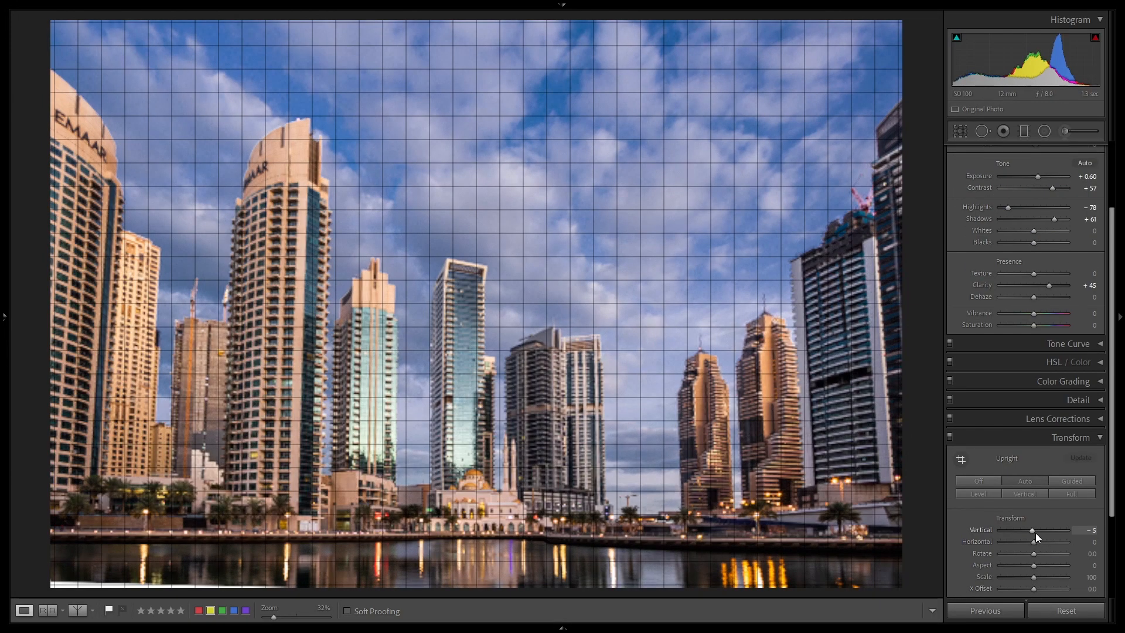
scroll(1036, 532, down, 2)
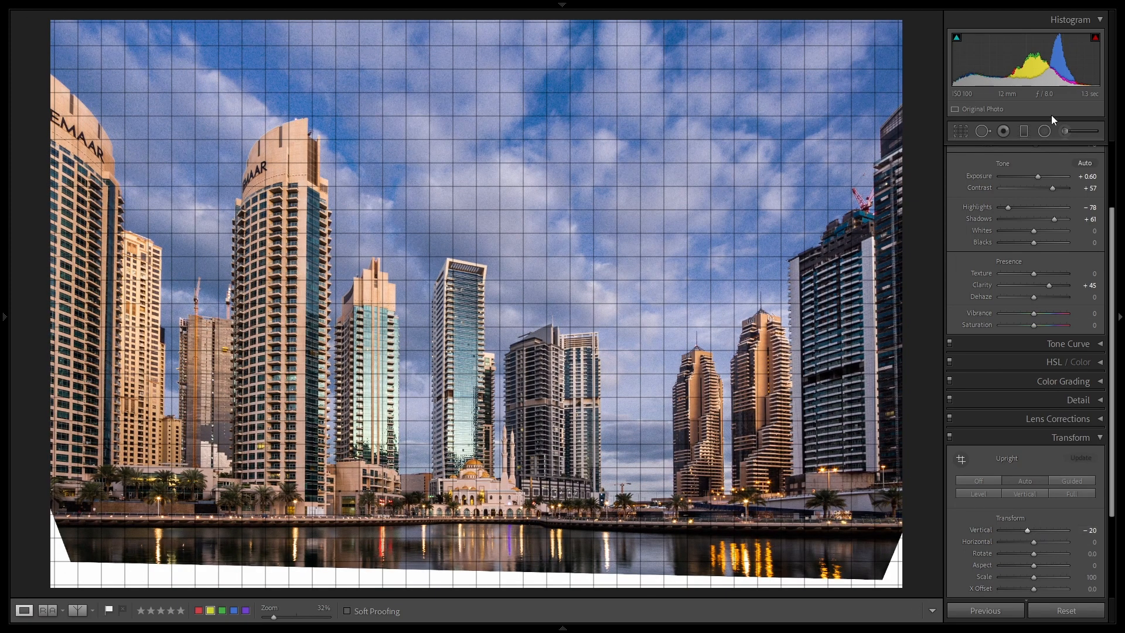
Step: Tighten the skyline crop from its lower corners to exclude the blank strip below the water, and apply it
click(960, 132)
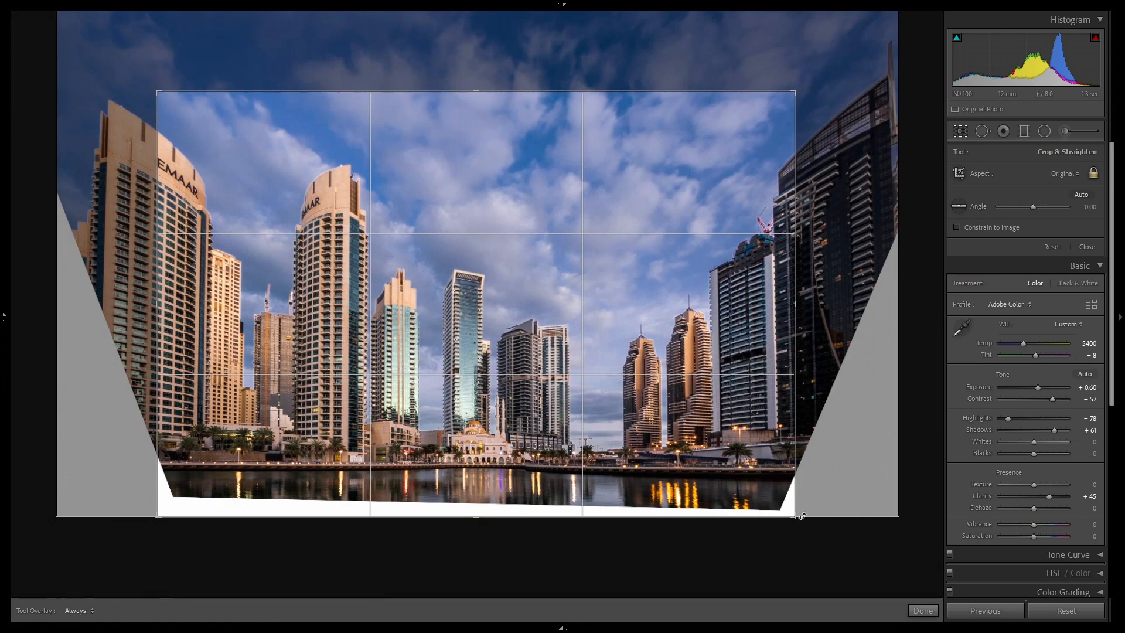
drag(801, 516, 783, 505)
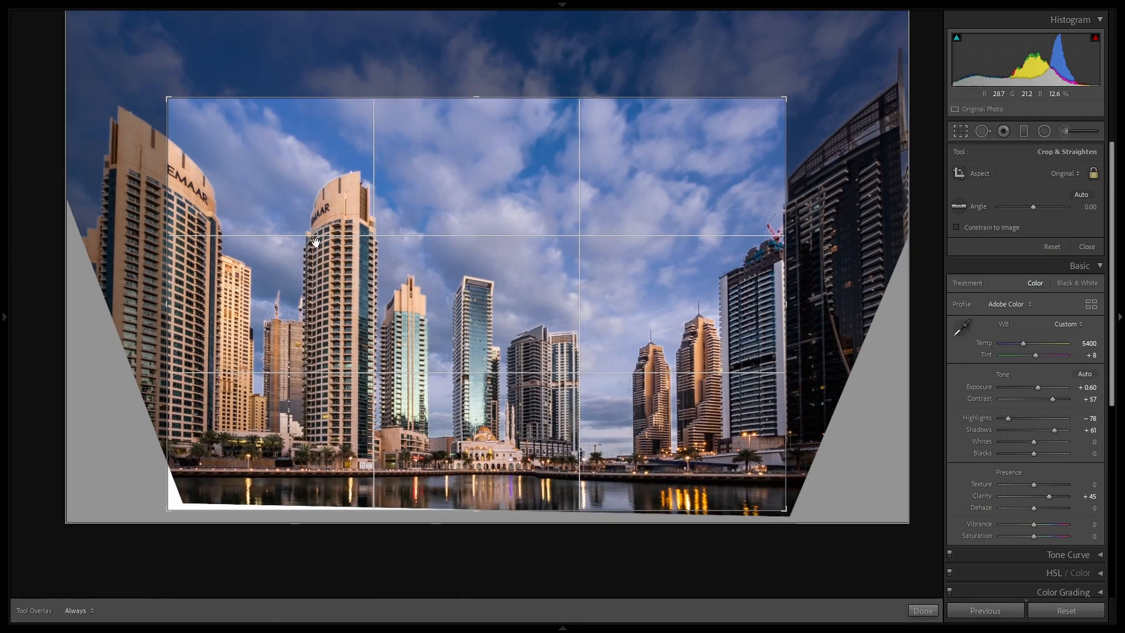
drag(168, 509, 174, 505)
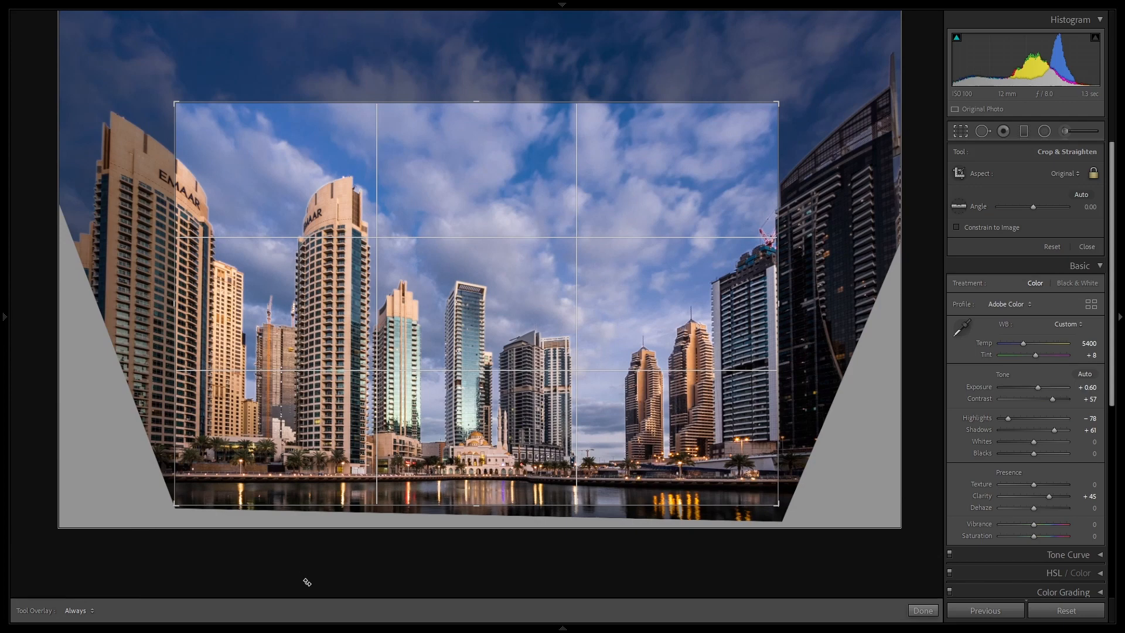
key(Return)
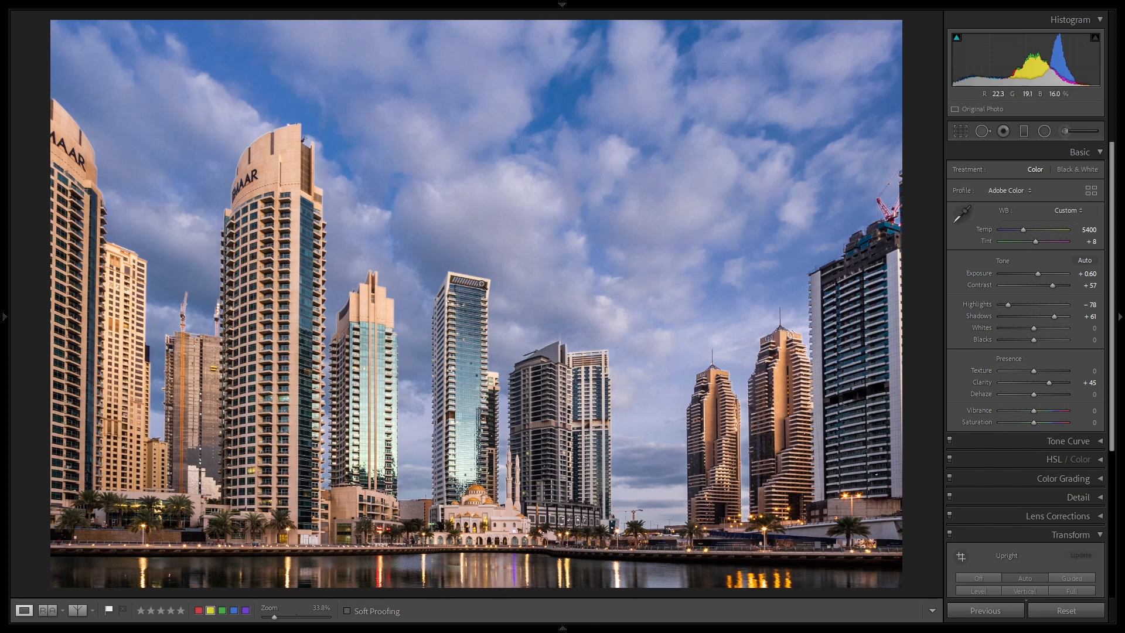
Step: Review the skyline's crop framing without changing it, and compare the photo with its reference version
click(956, 134)
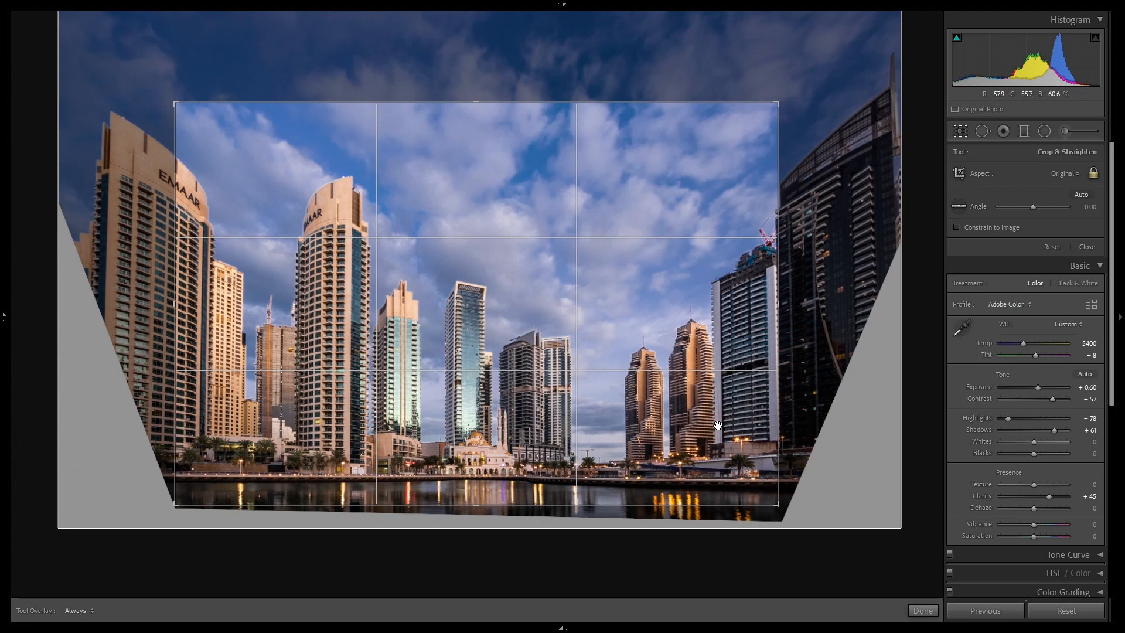
key(Return)
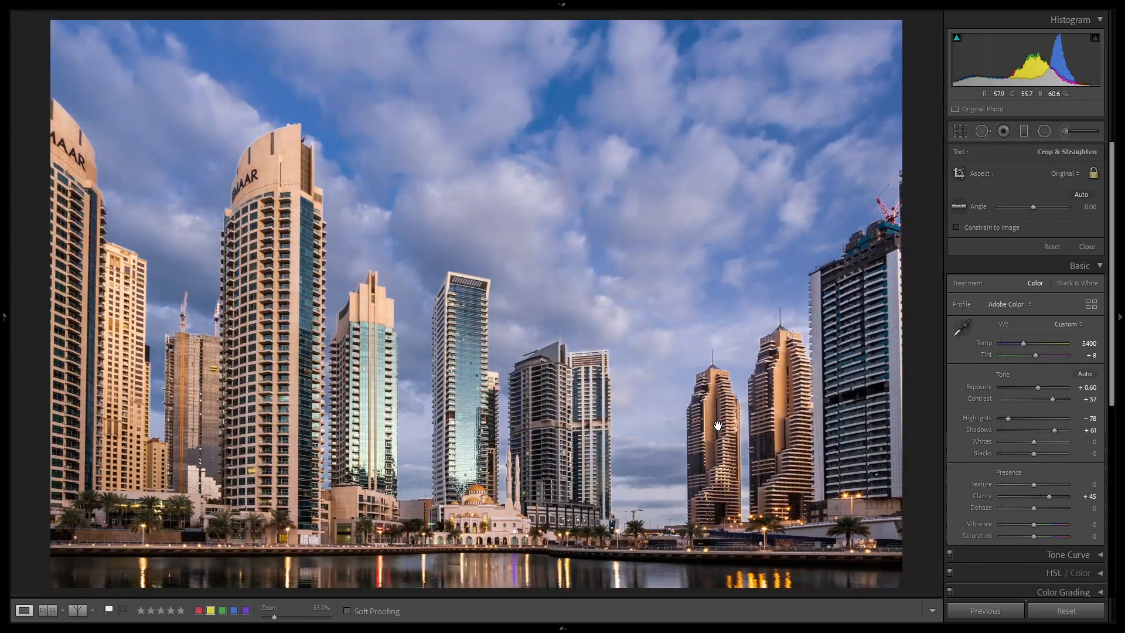
click(48, 610)
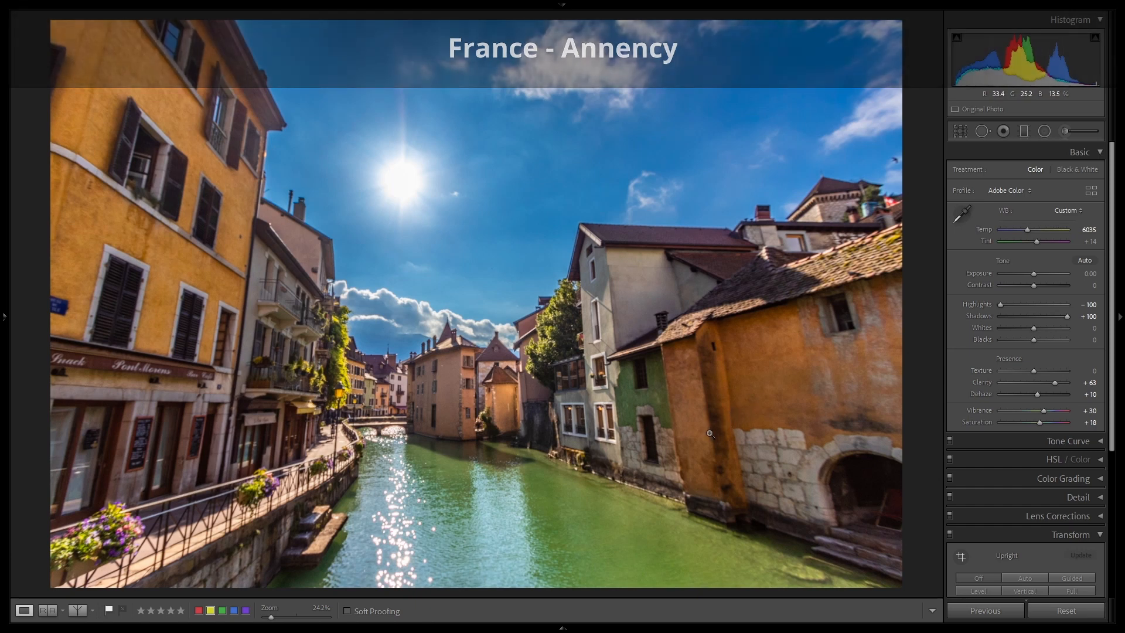
Step: Apply the Auto Upright correction to the canal town photo and constrain its crop to the image
scroll(1042, 435, down, 5)
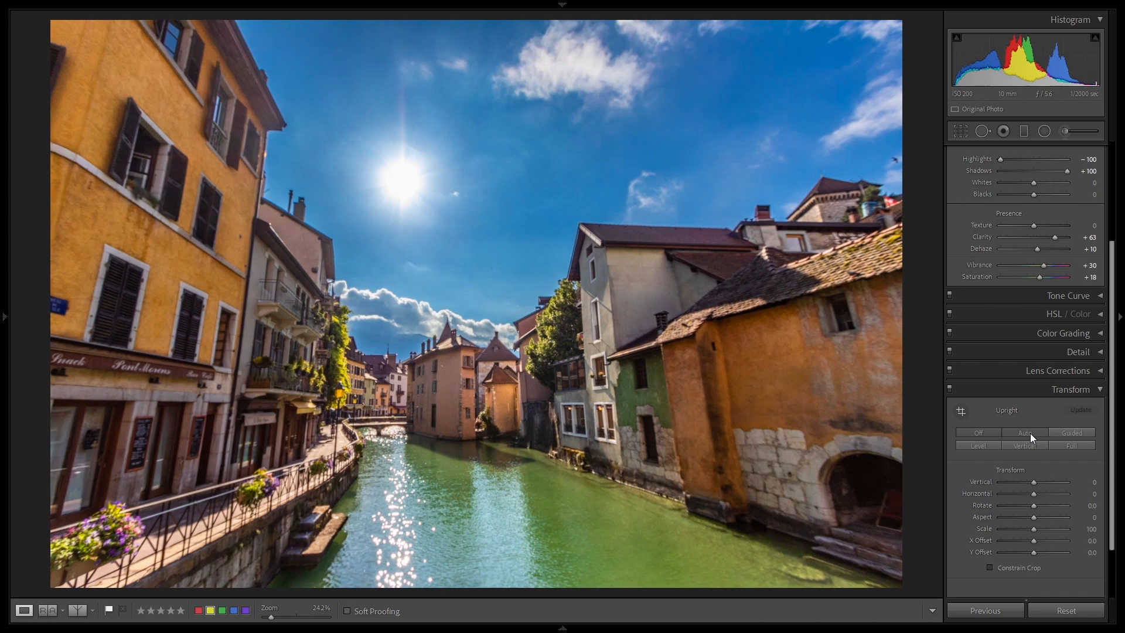
click(1027, 433)
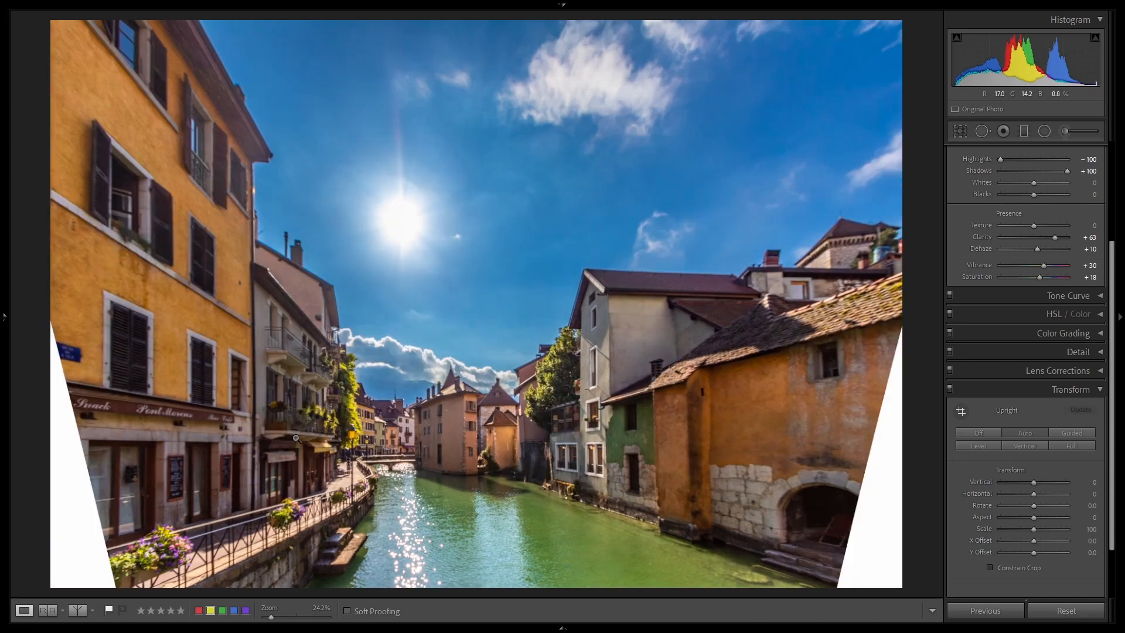
click(990, 567)
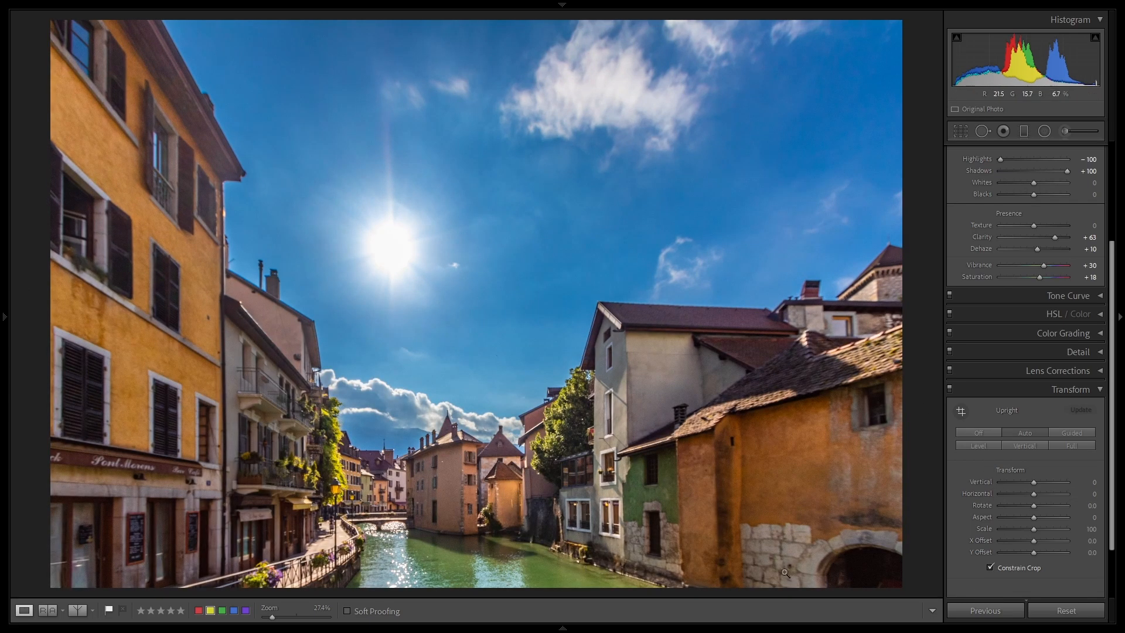
Step: Tighten the canal town crop from its upper corners, shift the frame down to include more water and less sky, and apply it
click(959, 130)
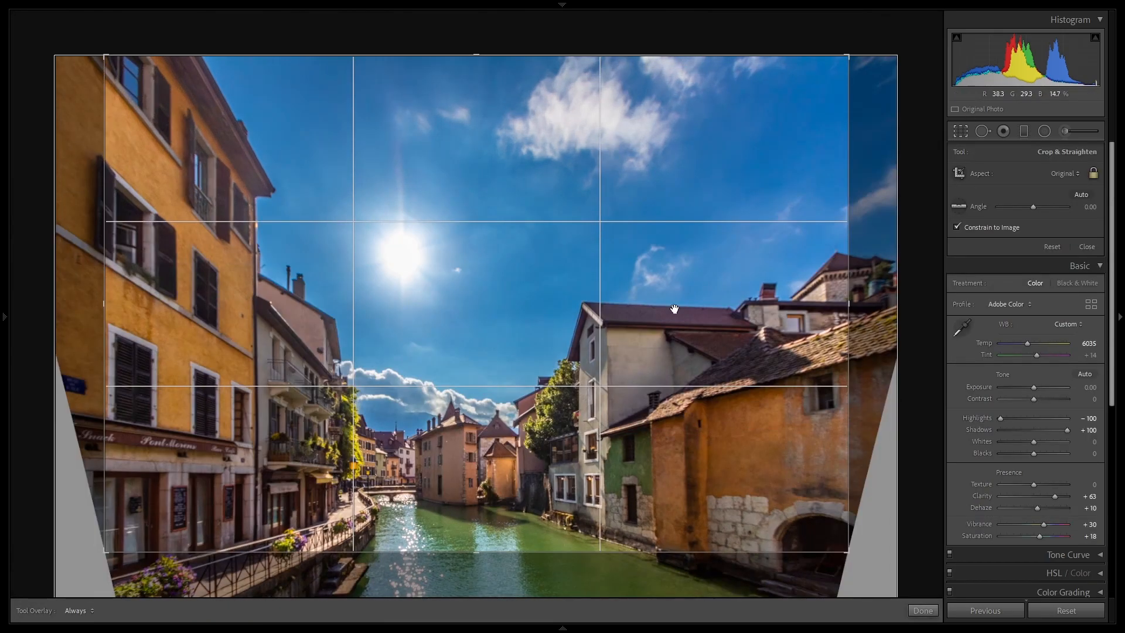
drag(106, 57, 123, 71)
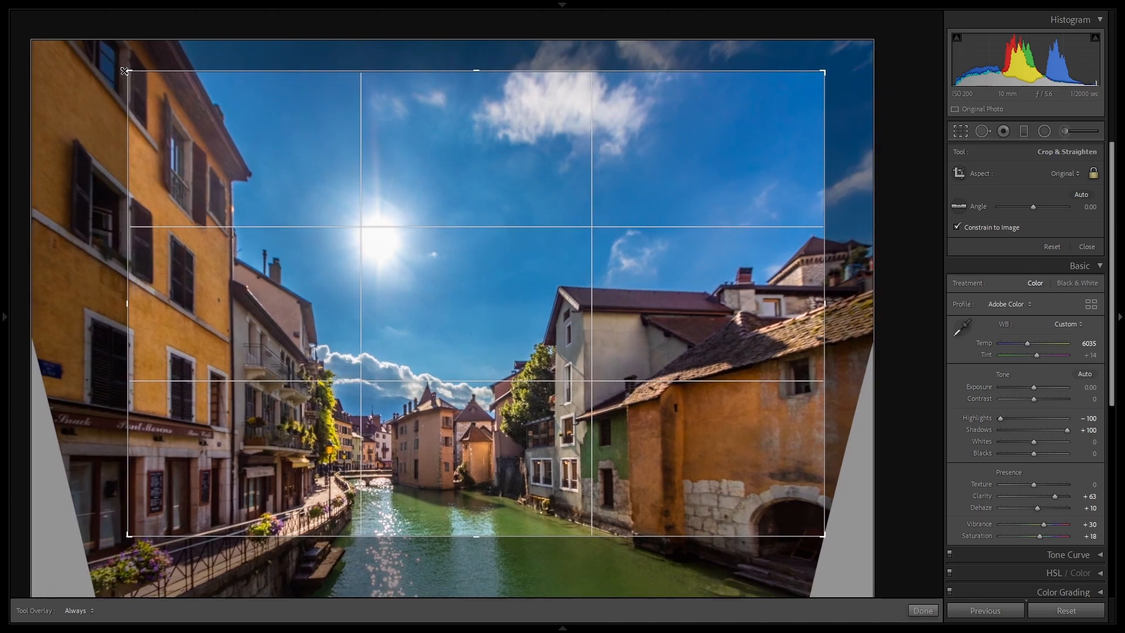
drag(826, 72, 818, 77)
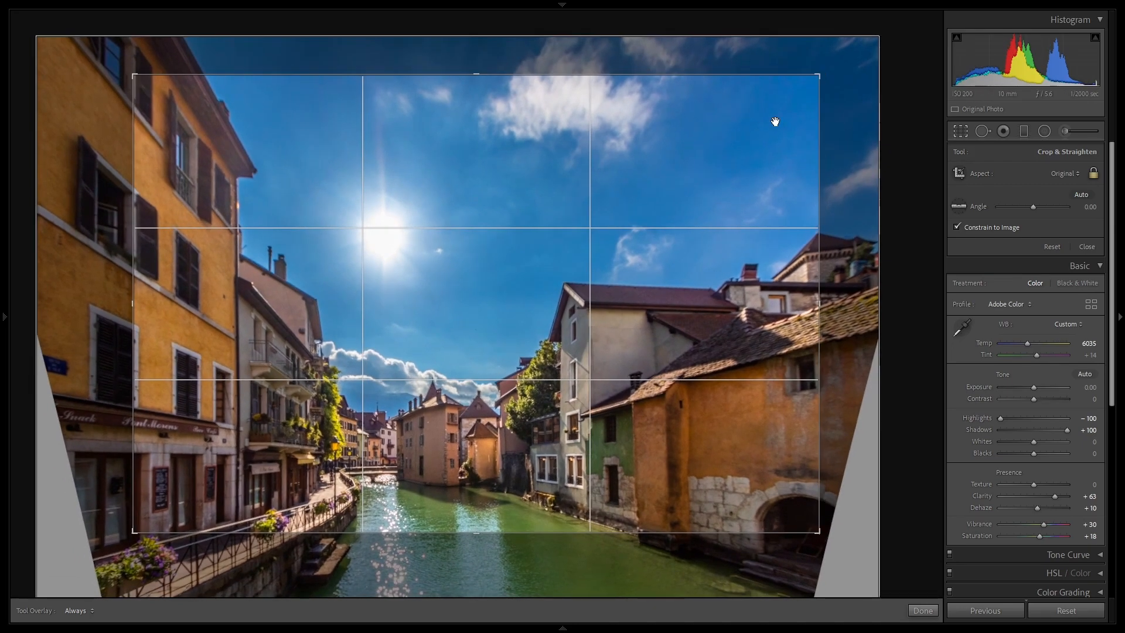
drag(690, 184, 720, 117)
key(Return)
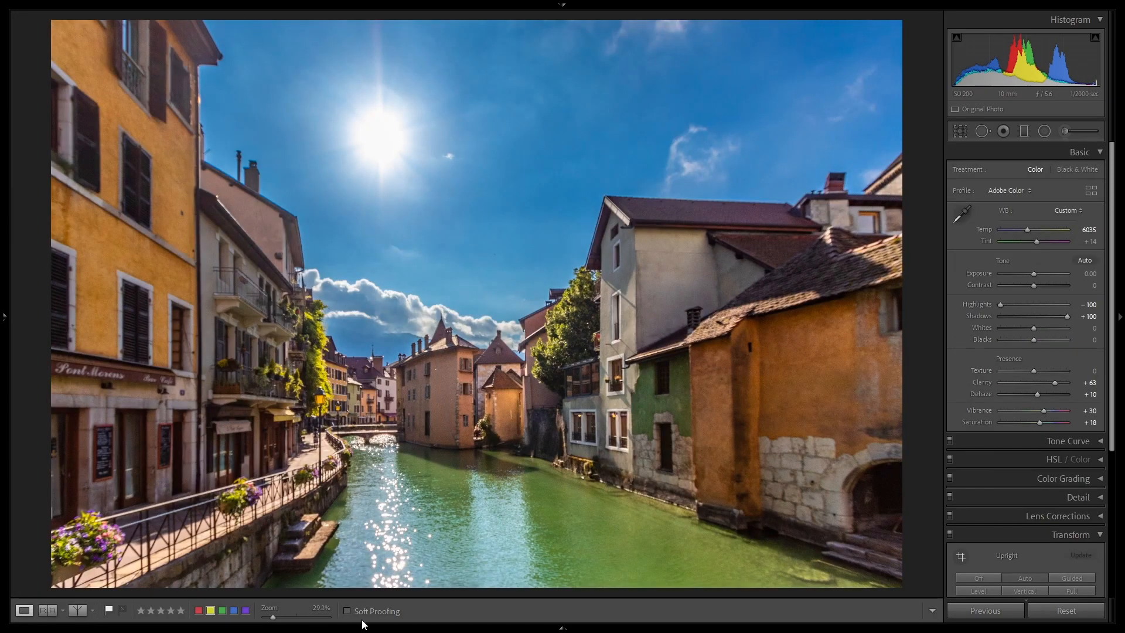
Step: Compare the cropped canal town photo side by side with its reference version, and return to the single-photo view
click(47, 610)
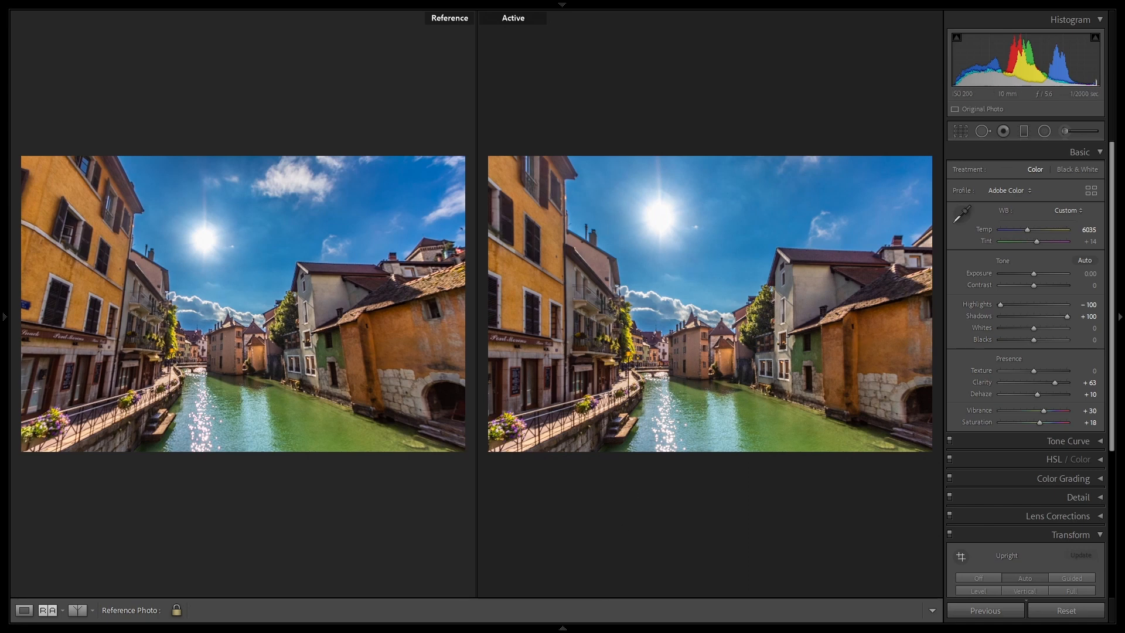
mouse_move(531, 627)
click(25, 612)
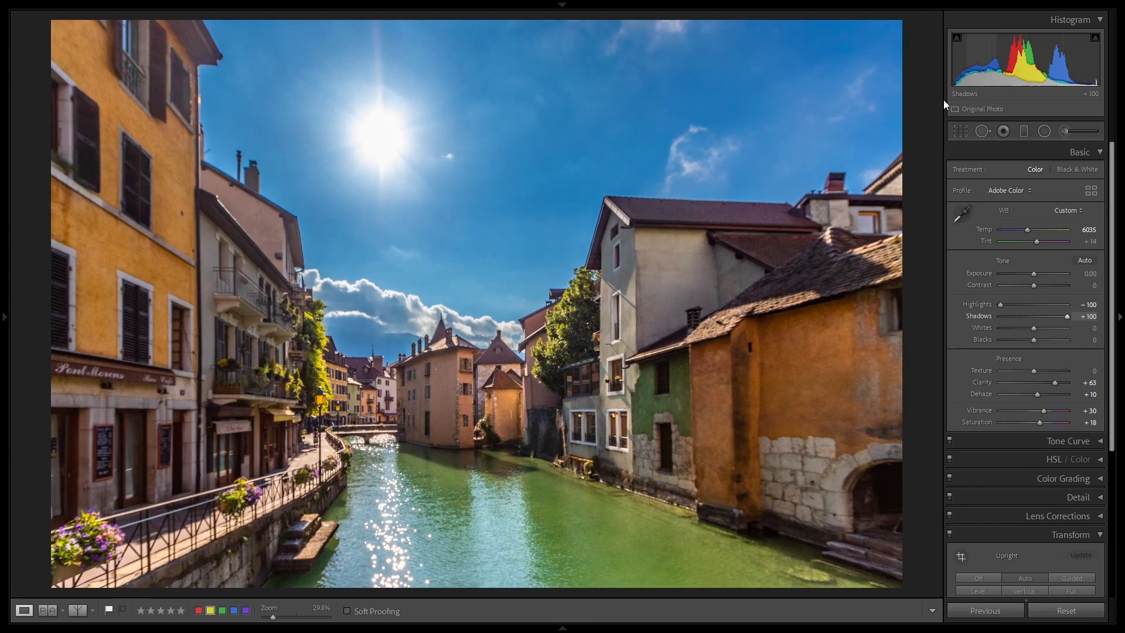
Step: Tighten the canal town crop further, reposition the frame toward the yellow building and the railing, and apply it
click(957, 132)
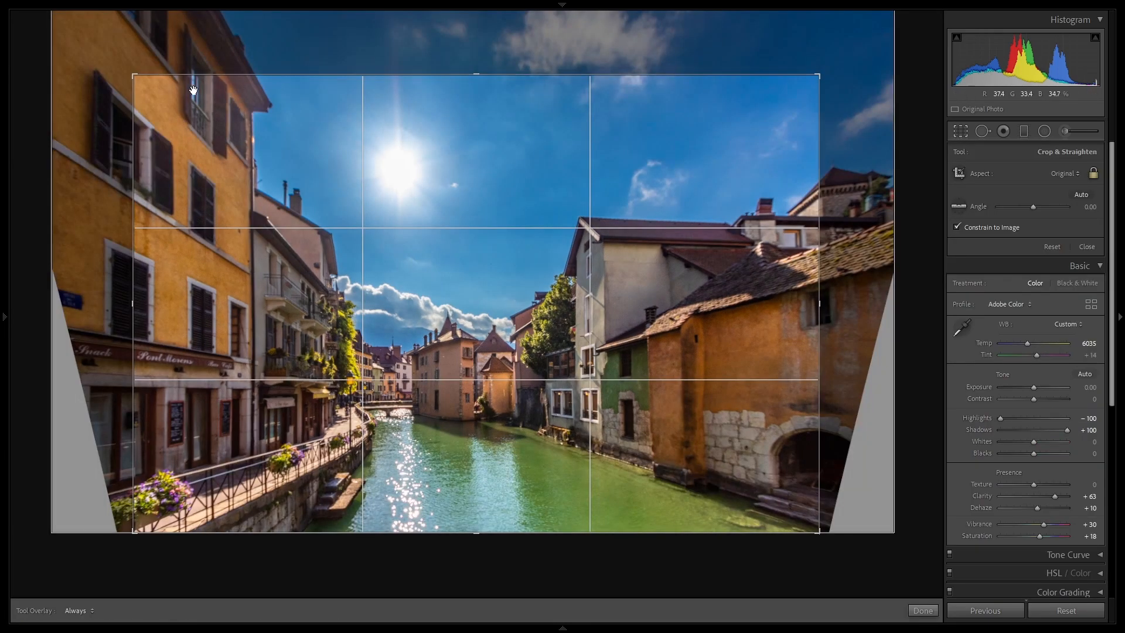
drag(128, 76, 183, 109)
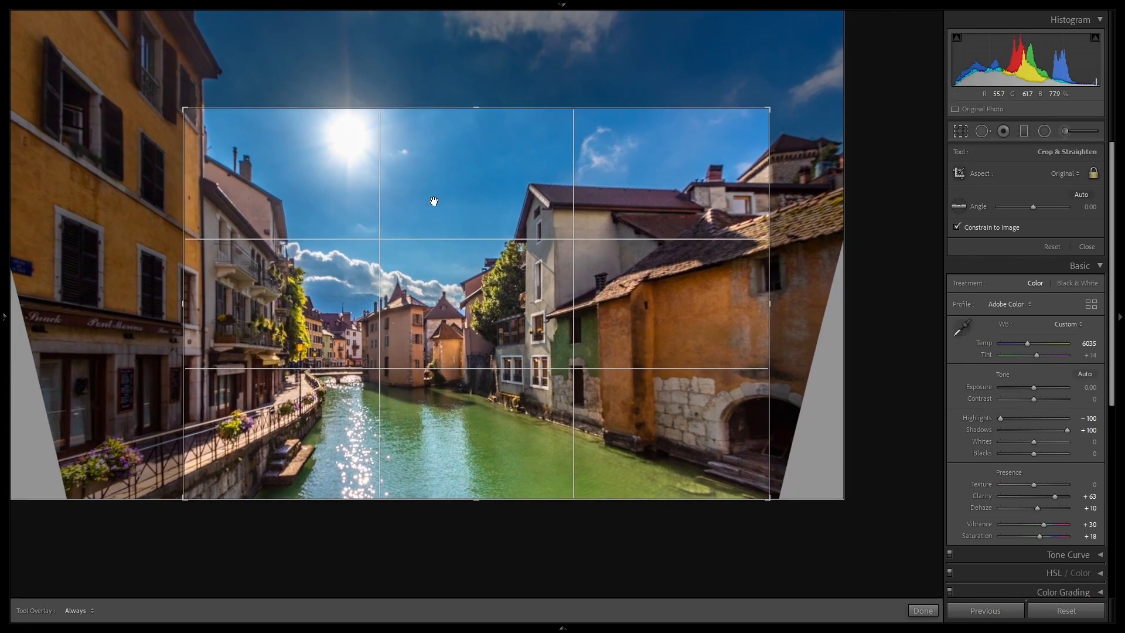
drag(536, 292, 601, 293)
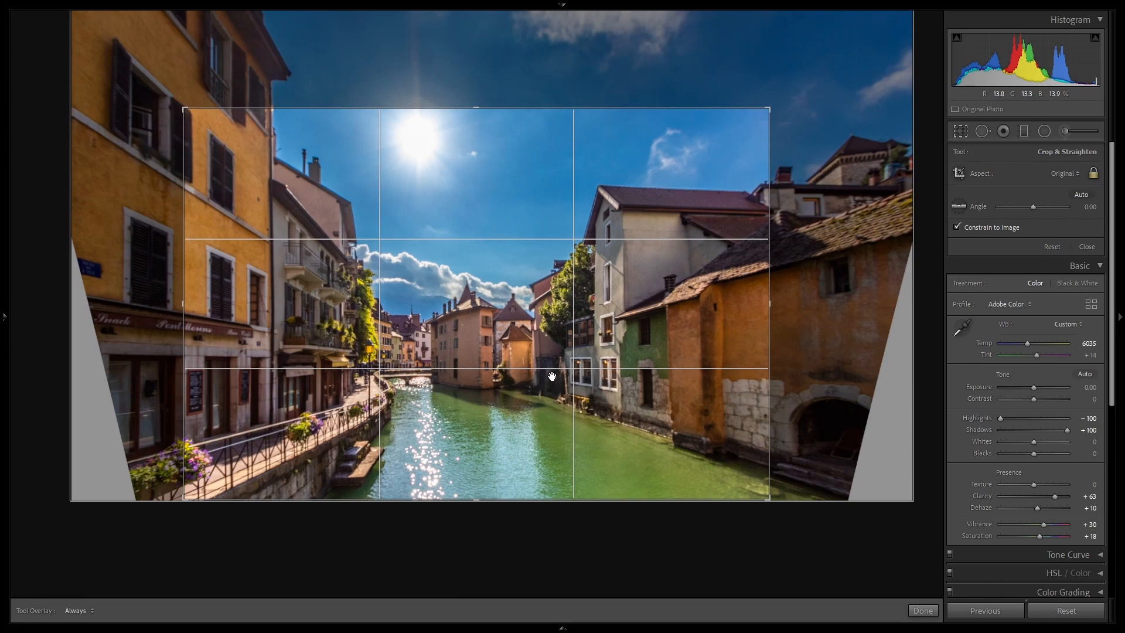
drag(558, 347, 558, 341)
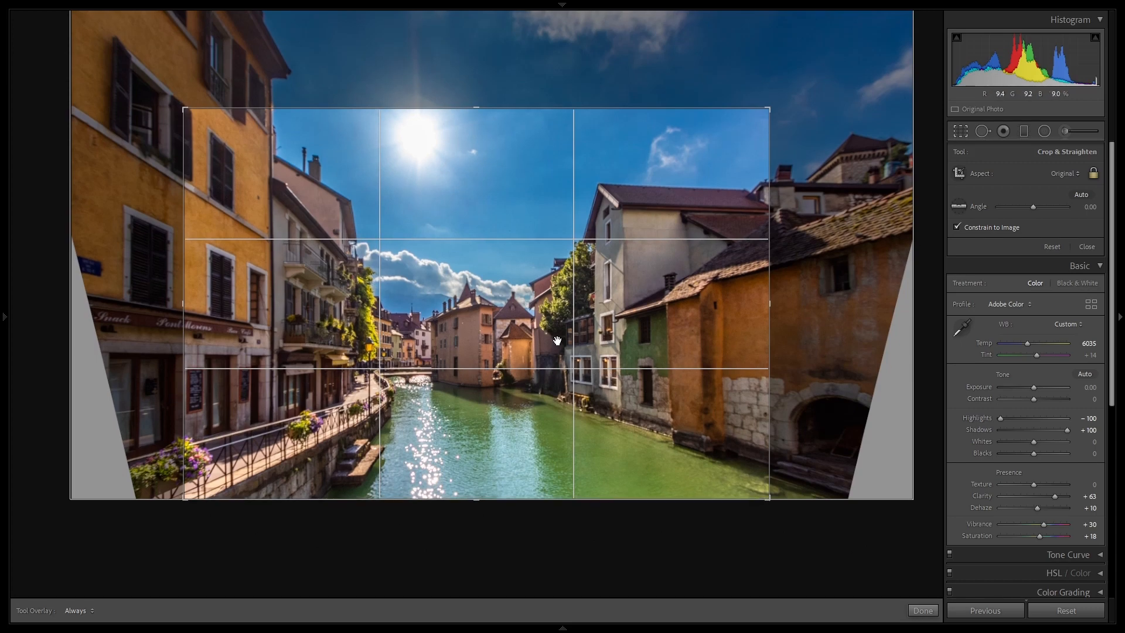
key(Return)
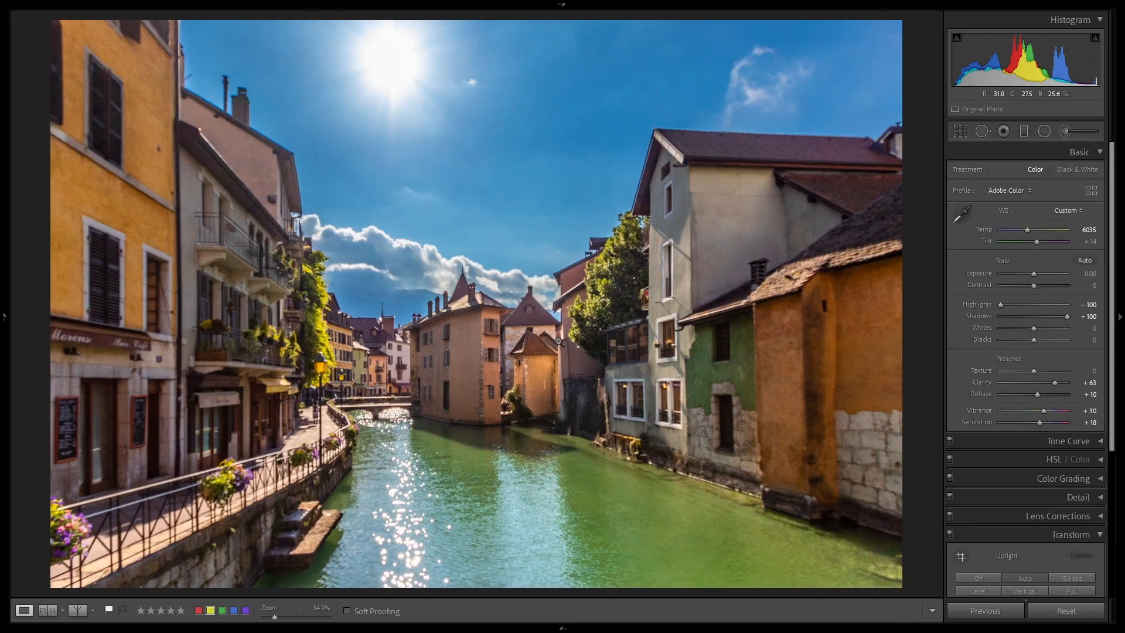
Step: Enlarge the canal town crop slightly, nudge its framing, apply it, and compare the photo with its reference version
click(957, 132)
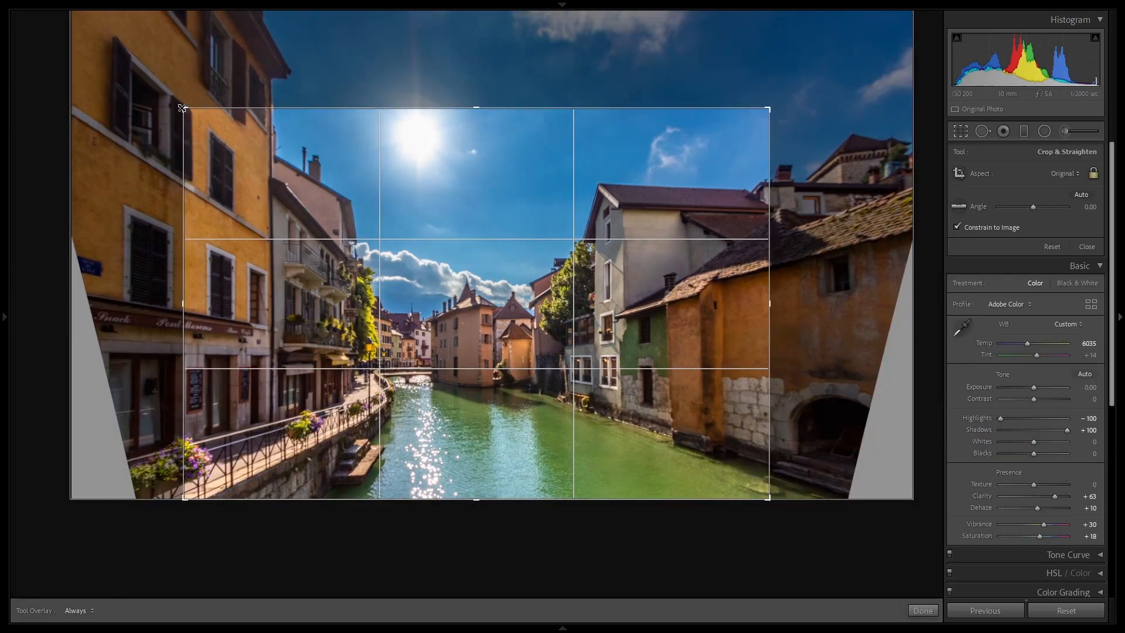
drag(181, 108, 174, 100)
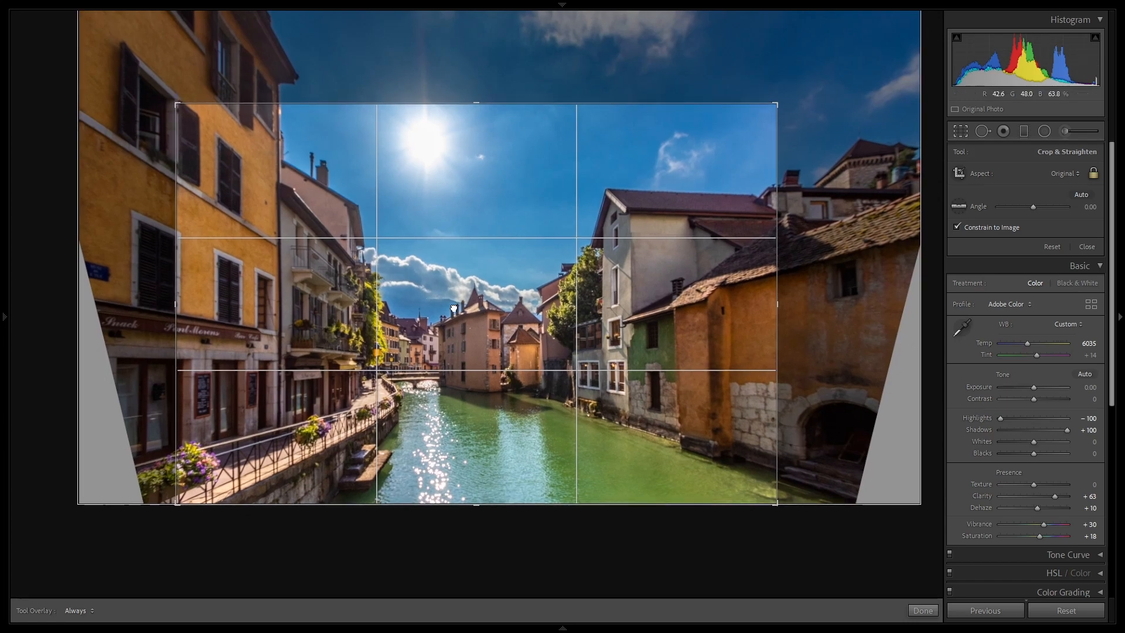
drag(454, 307, 449, 305)
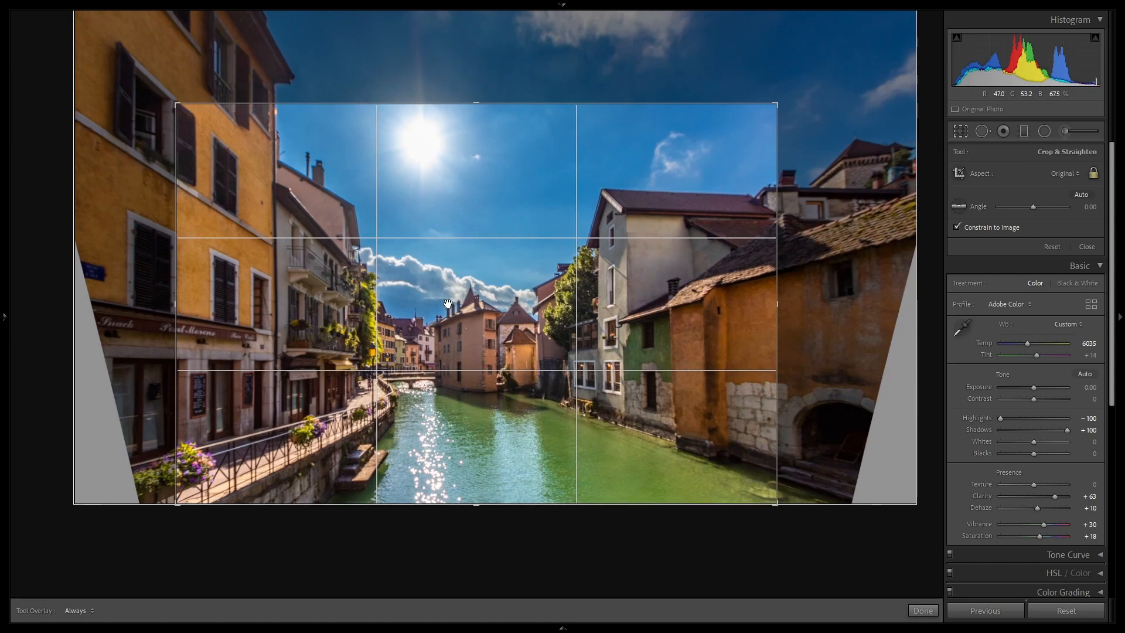
key(Return)
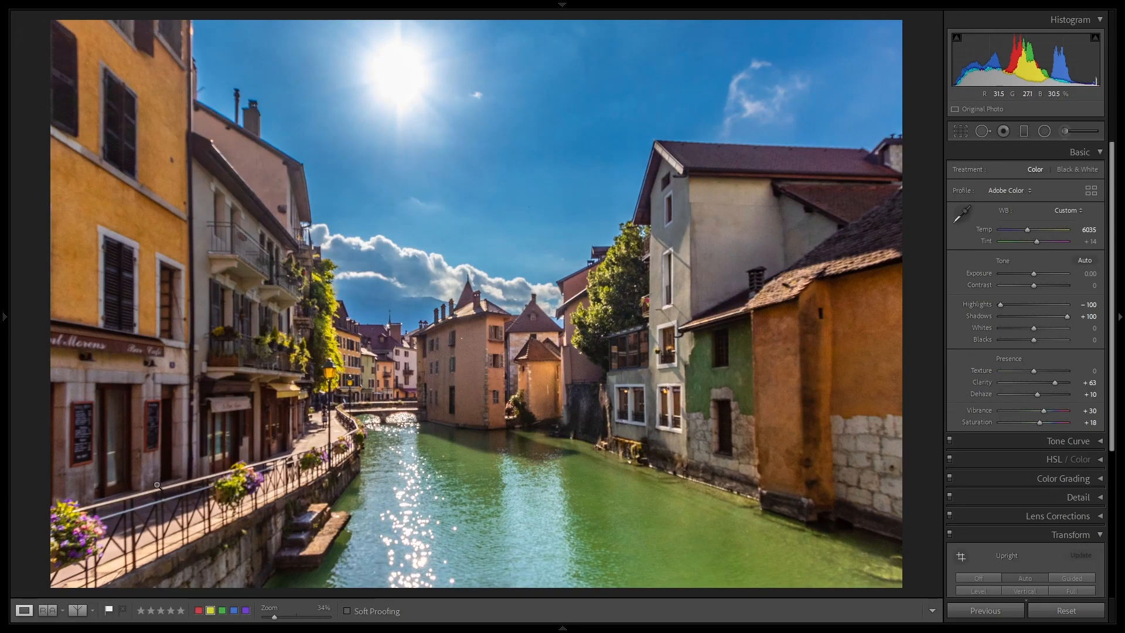
click(47, 610)
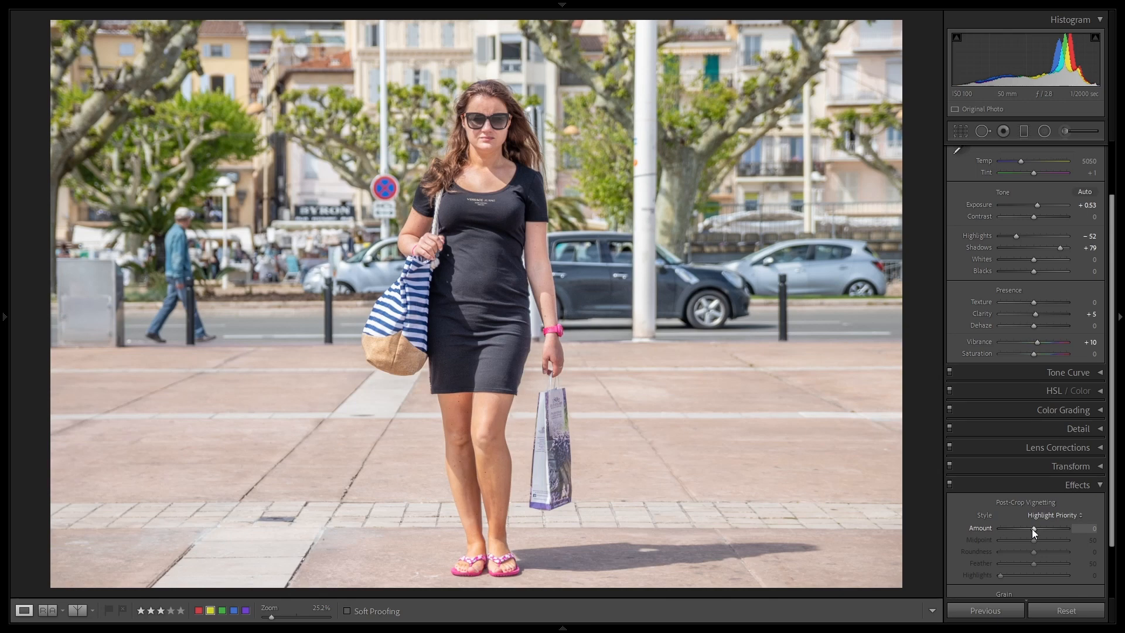
Step: Try a post-crop vignette Amount of -60 on the street portrait, and settle on -35
drag(1034, 529, 1025, 529)
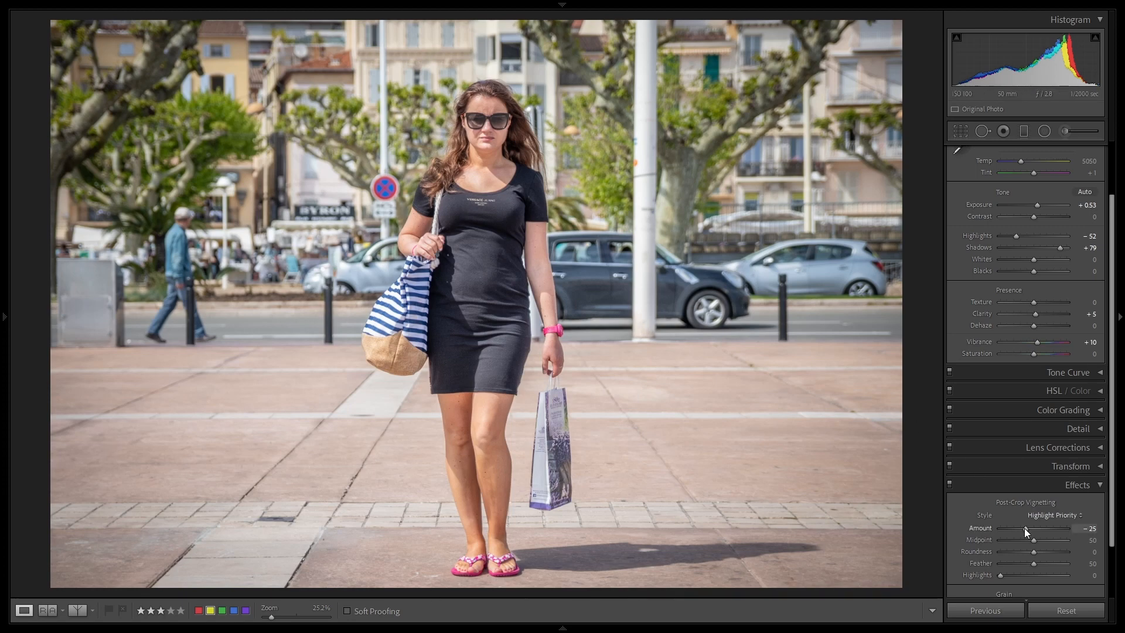
key(Down)
key(Down)
key(Down)
key(Down)
key(Down)
key(Down)
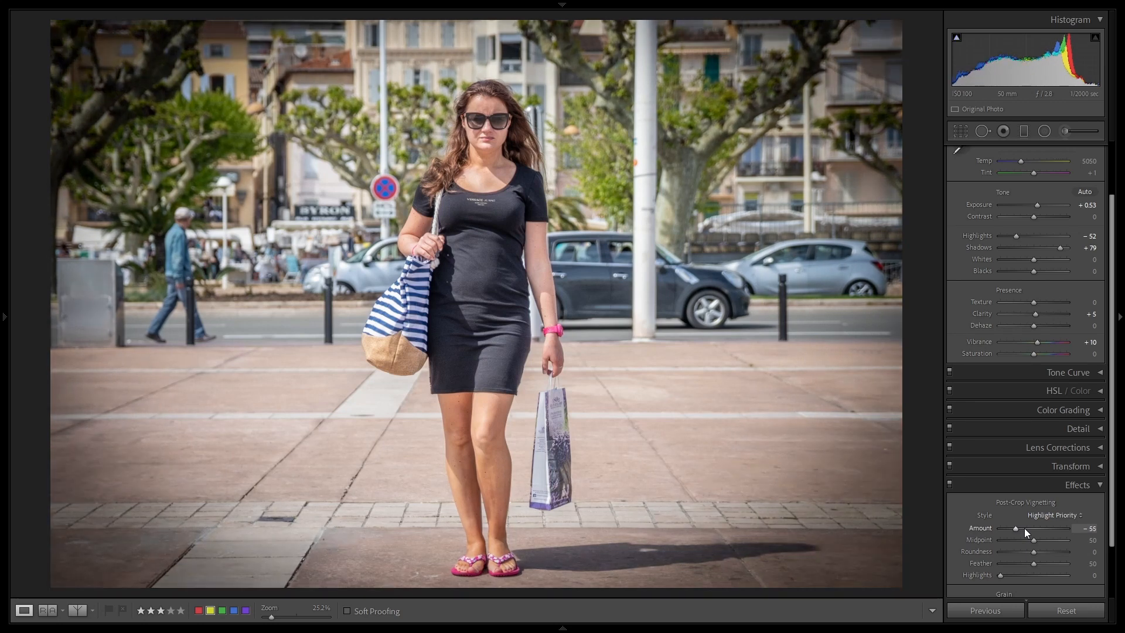
key(Down)
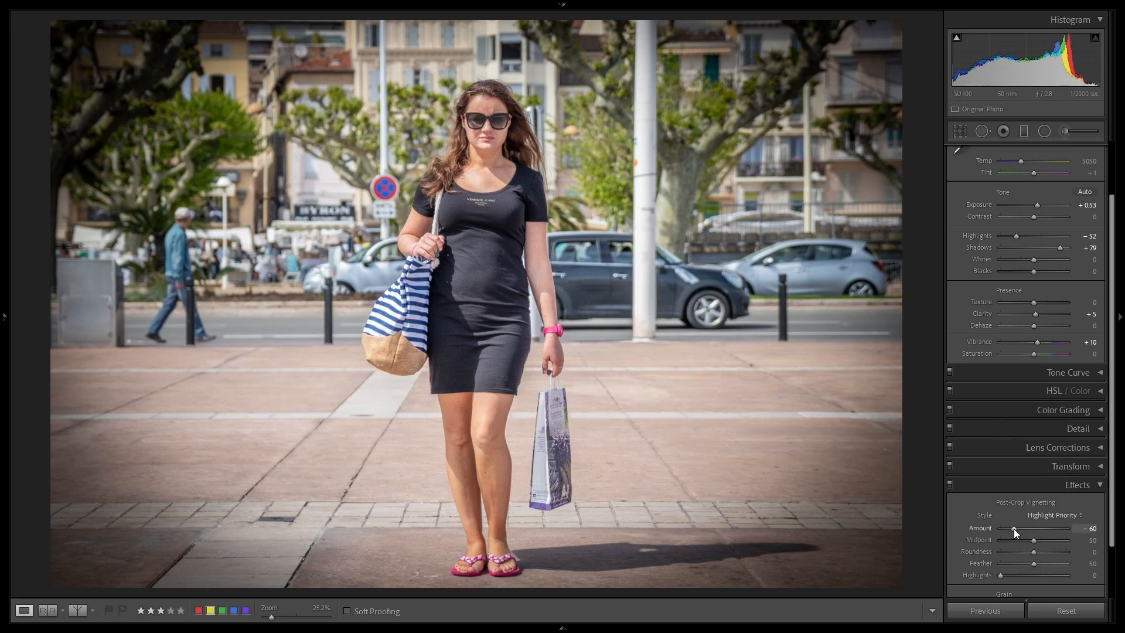
key(Up)
key(Up)
key(Up)
key(Up)
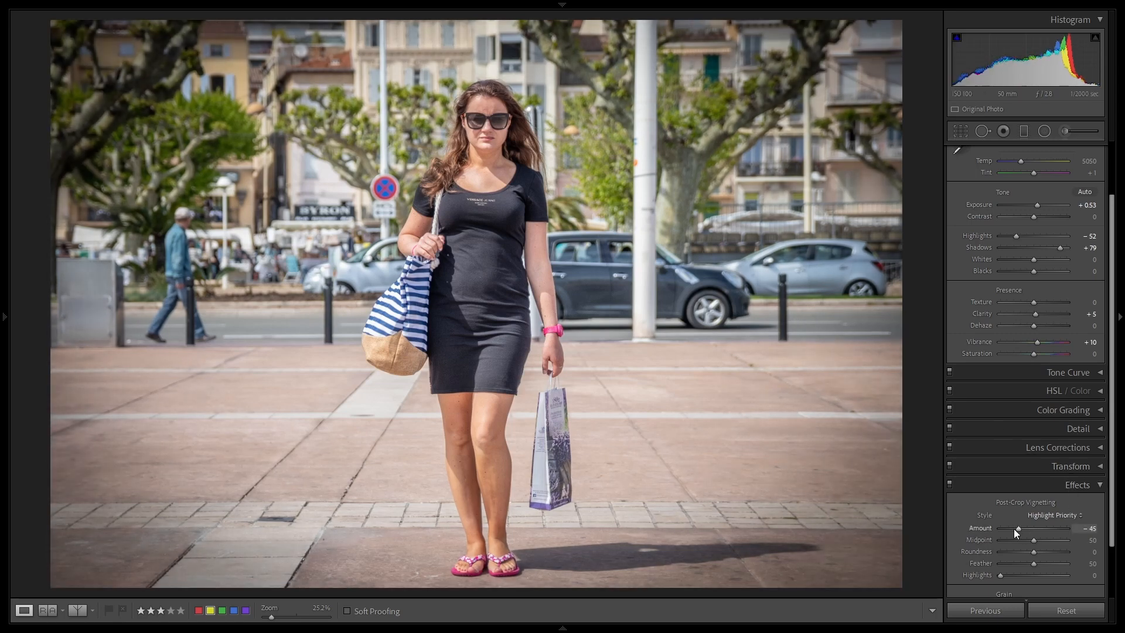
key(Up)
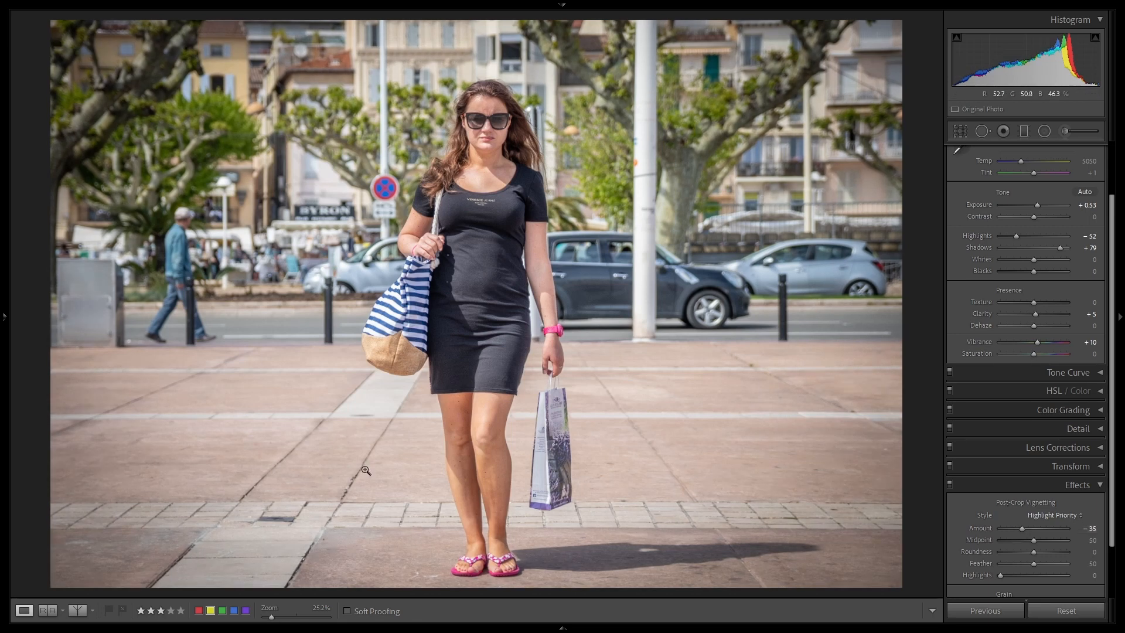
Step: Compare the street portrait with and without the vignette, and view it beside its reference version
click(949, 484)
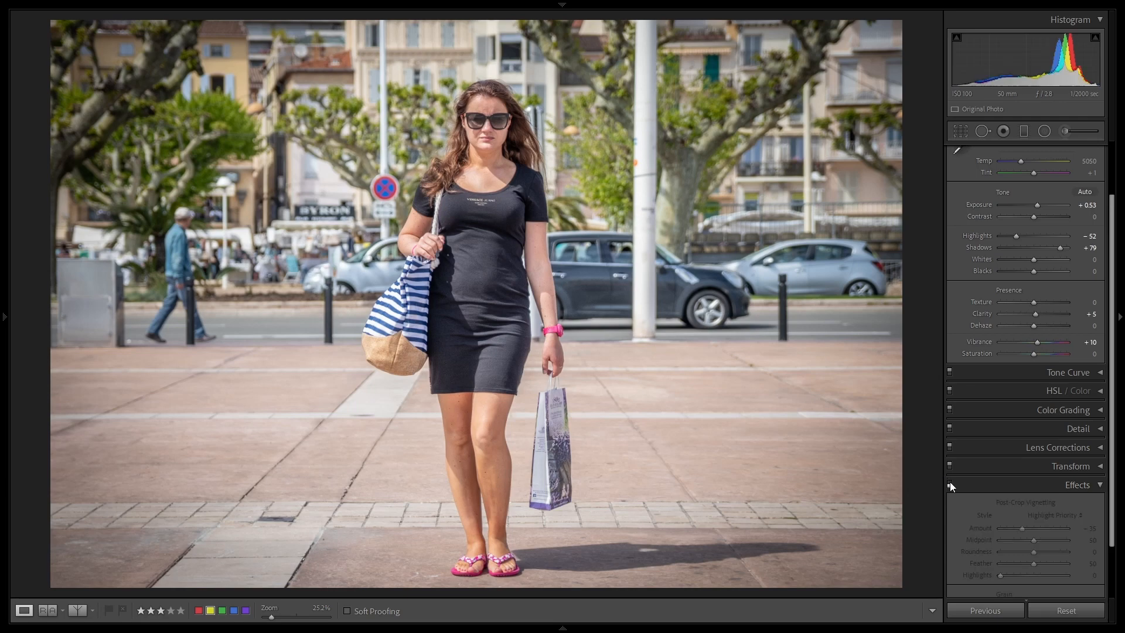
click(949, 485)
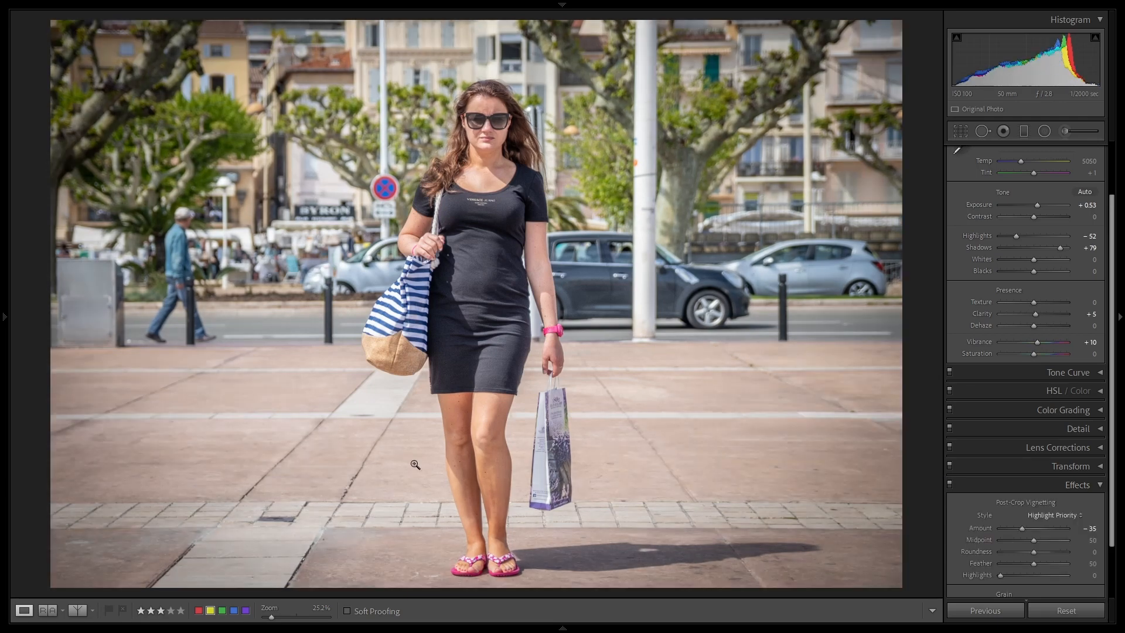
click(48, 610)
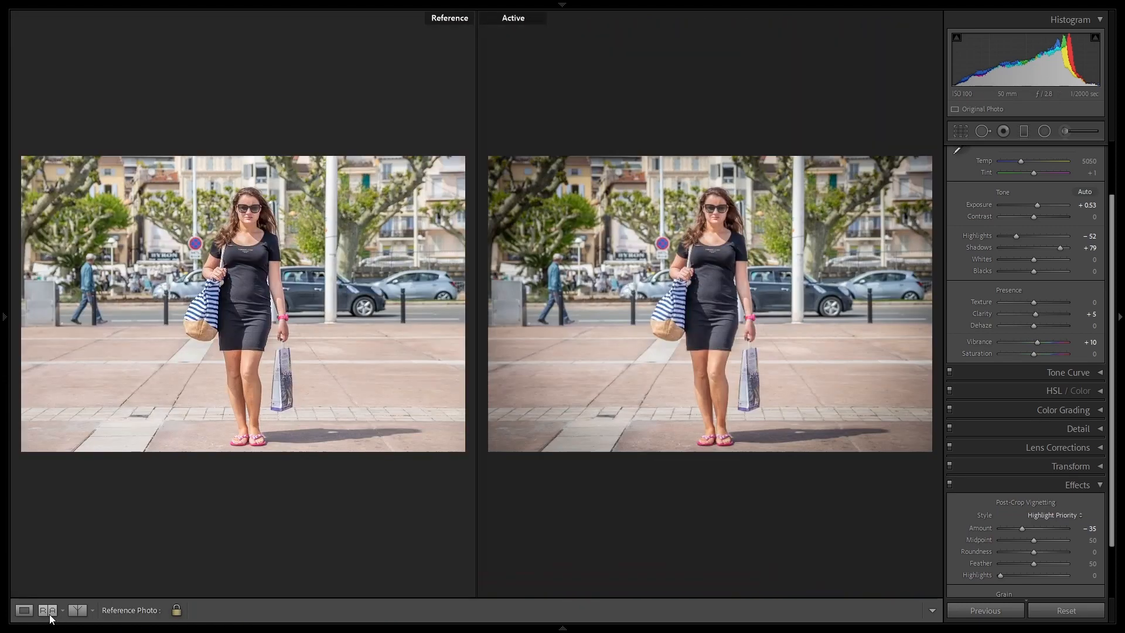